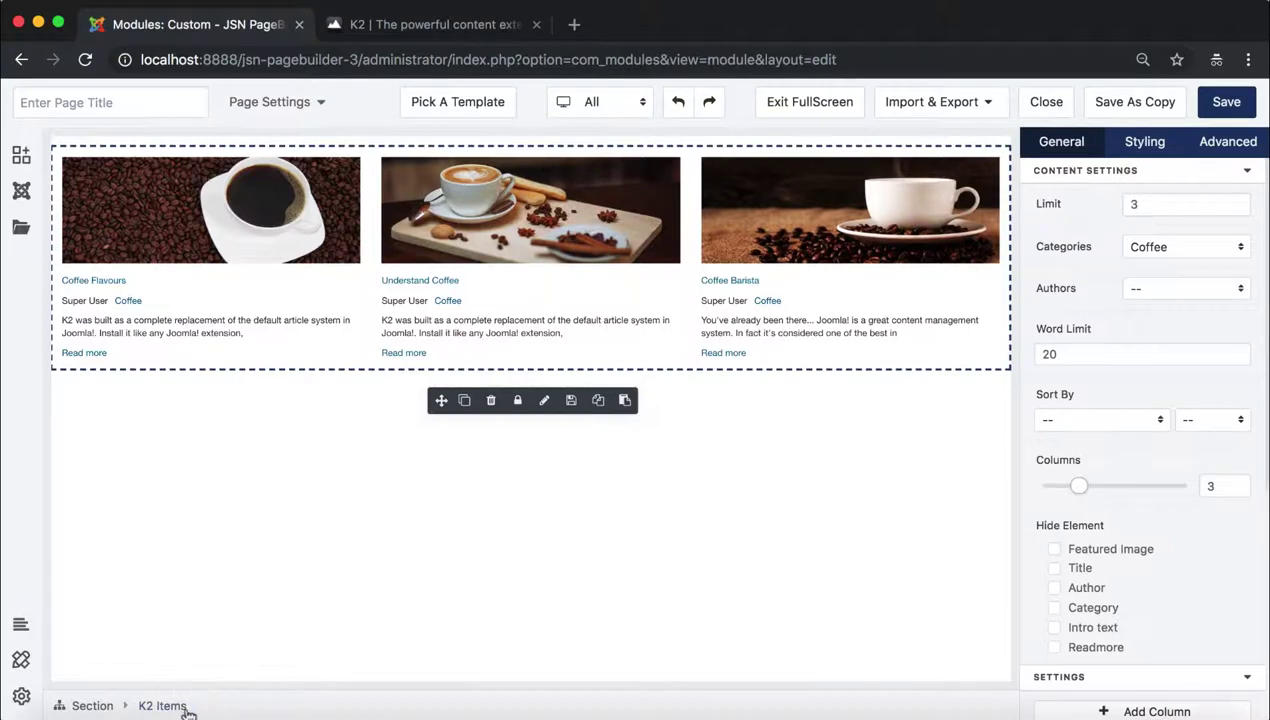
View the available K2 Items layouts among the Joomla elements and close the list
{"action": "left_click_drag", "start_coordinate": [190, 708], "coordinate": [137, 706]}
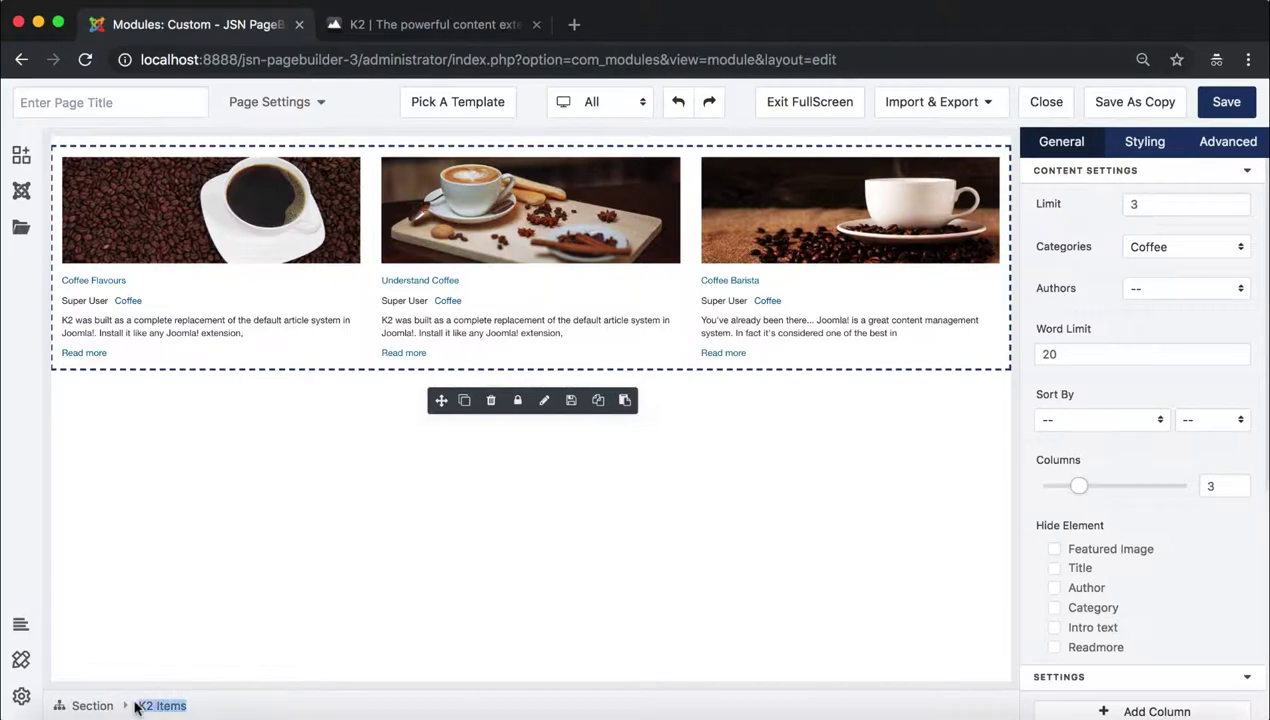
{"action": "left_click", "coordinate": [215, 710]}
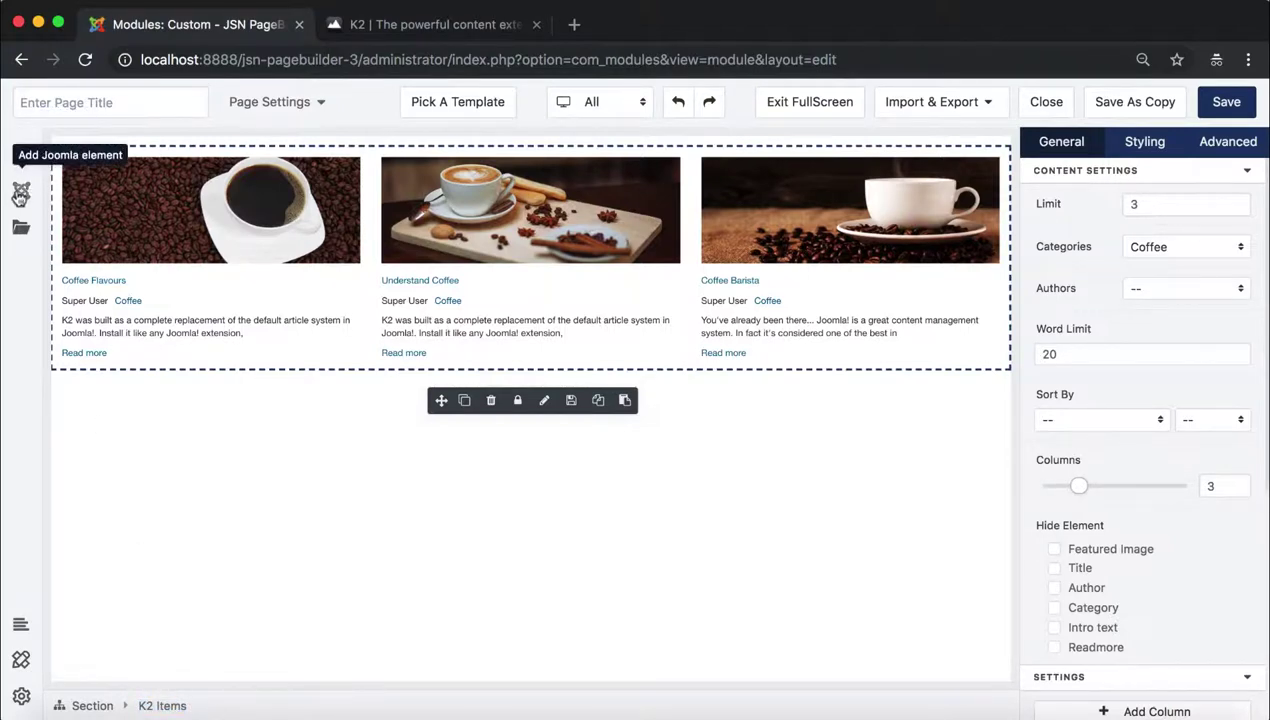
{"action": "left_click", "coordinate": [21, 190]}
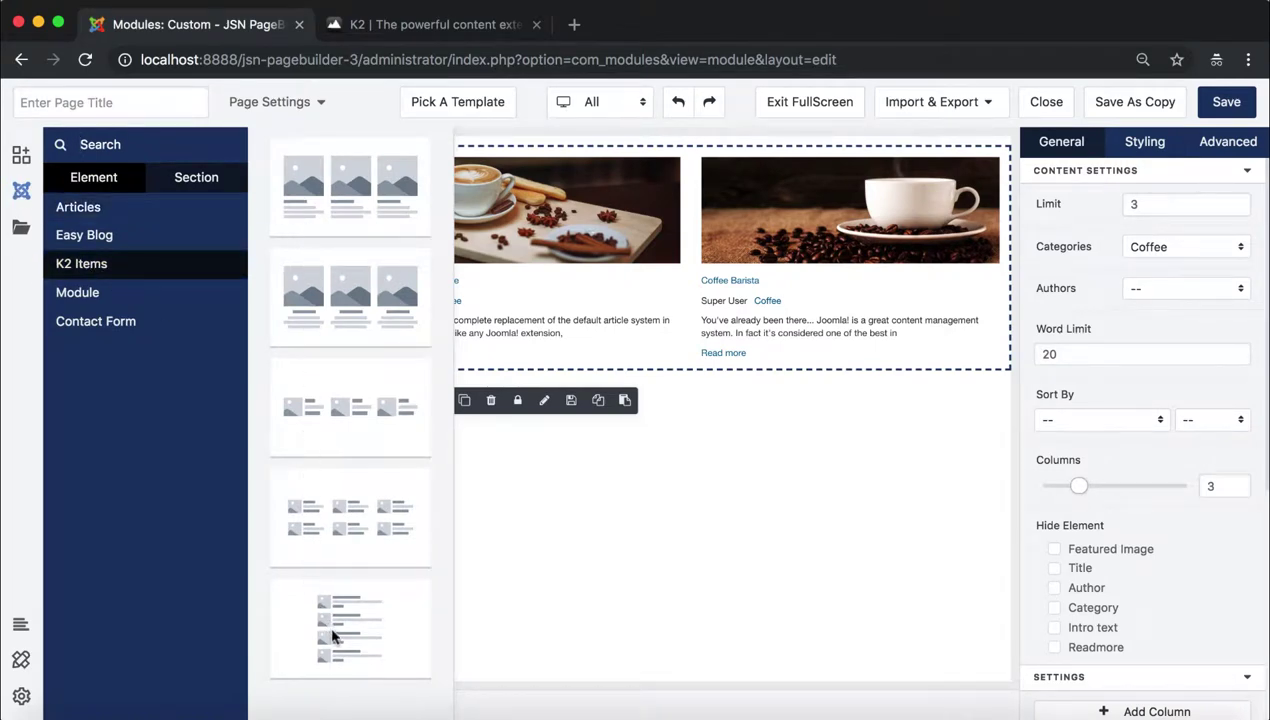
{"action": "left_click", "coordinate": [530, 572]}
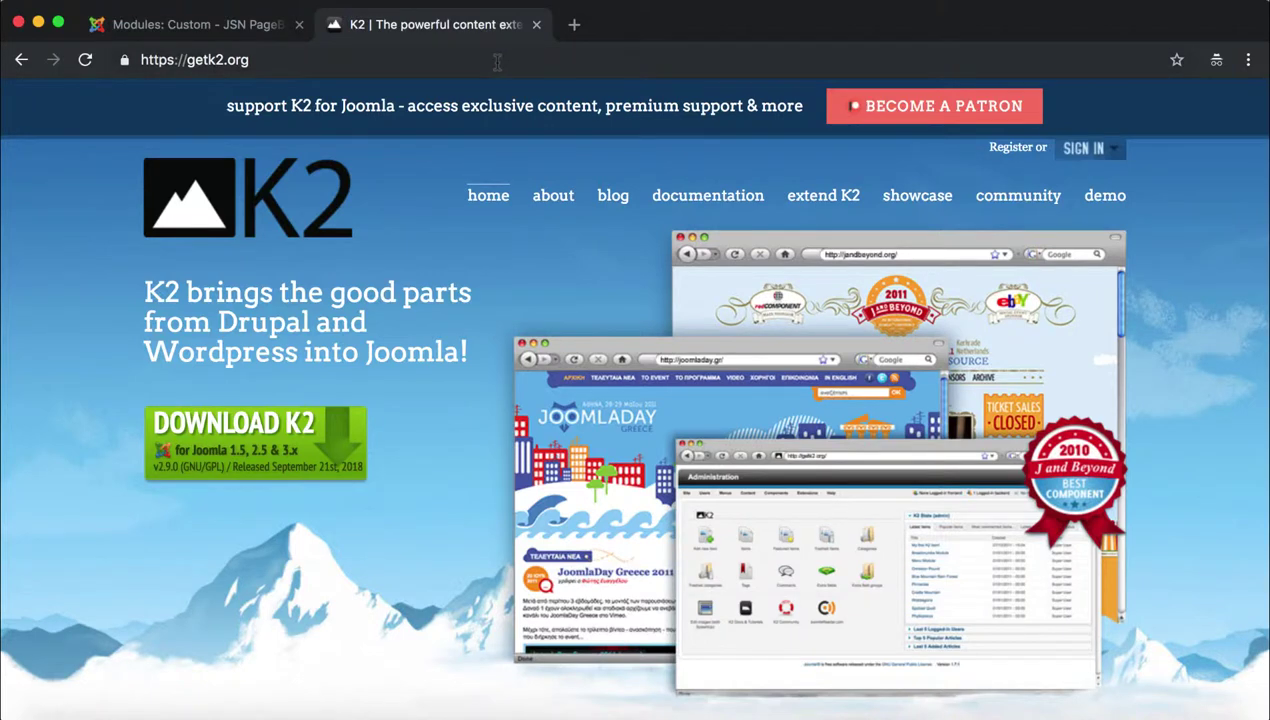
Download the K2 v2.9.0 package for Joomla from getk2.org
{"action": "left_click", "coordinate": [497, 62]}
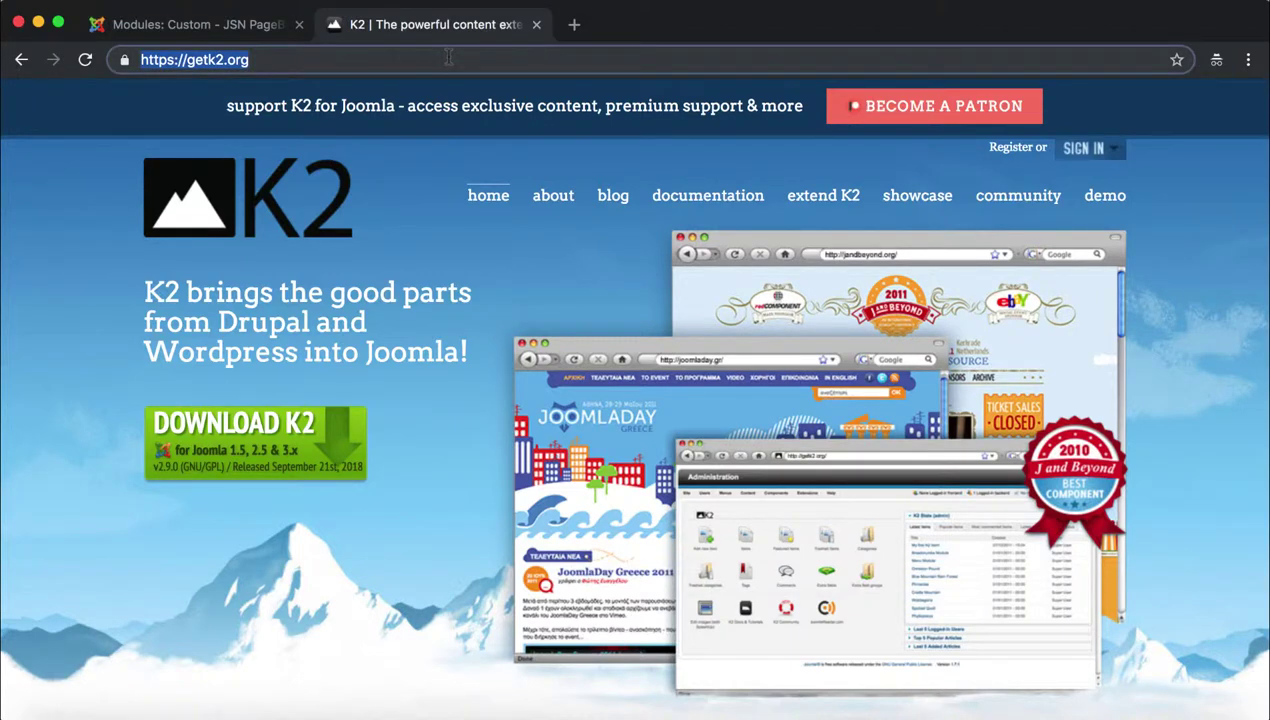
{"action": "left_click", "coordinate": [398, 447]}
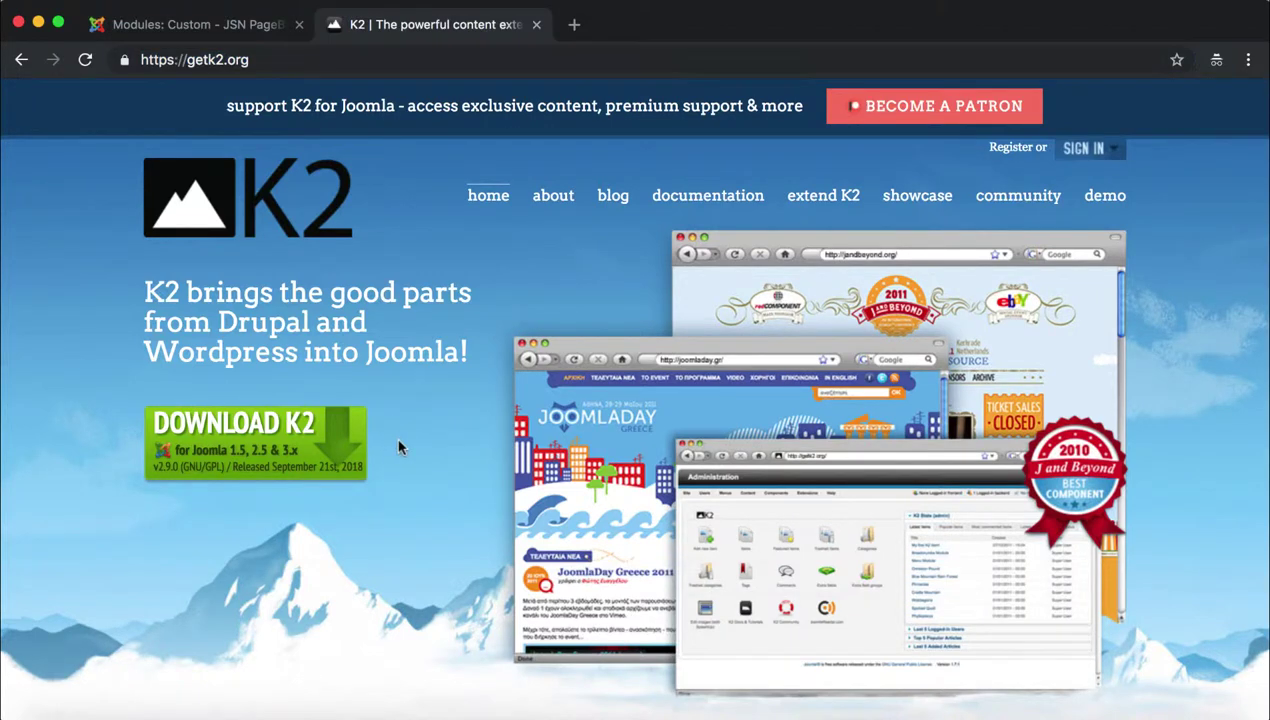
{"action": "left_click", "coordinate": [270, 453]}
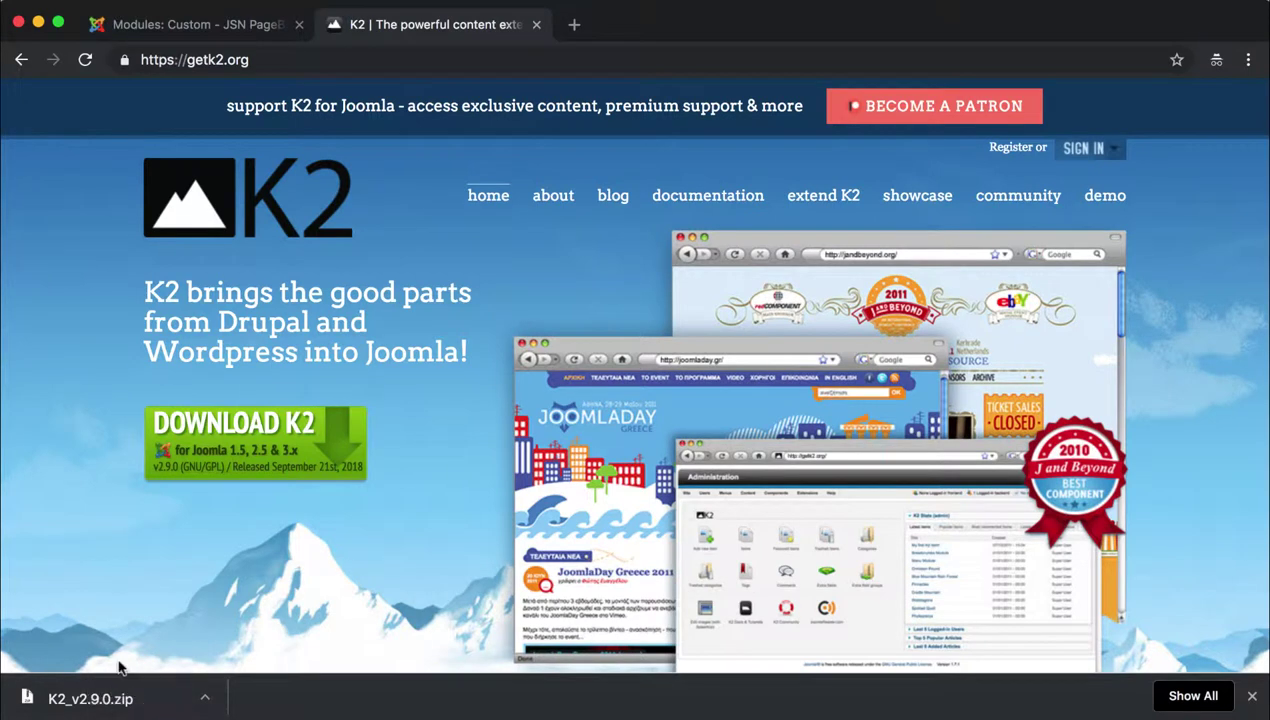
Return to the Joomla administration, close the module being edited and open the extension installation page
{"action": "left_click", "coordinate": [240, 28]}
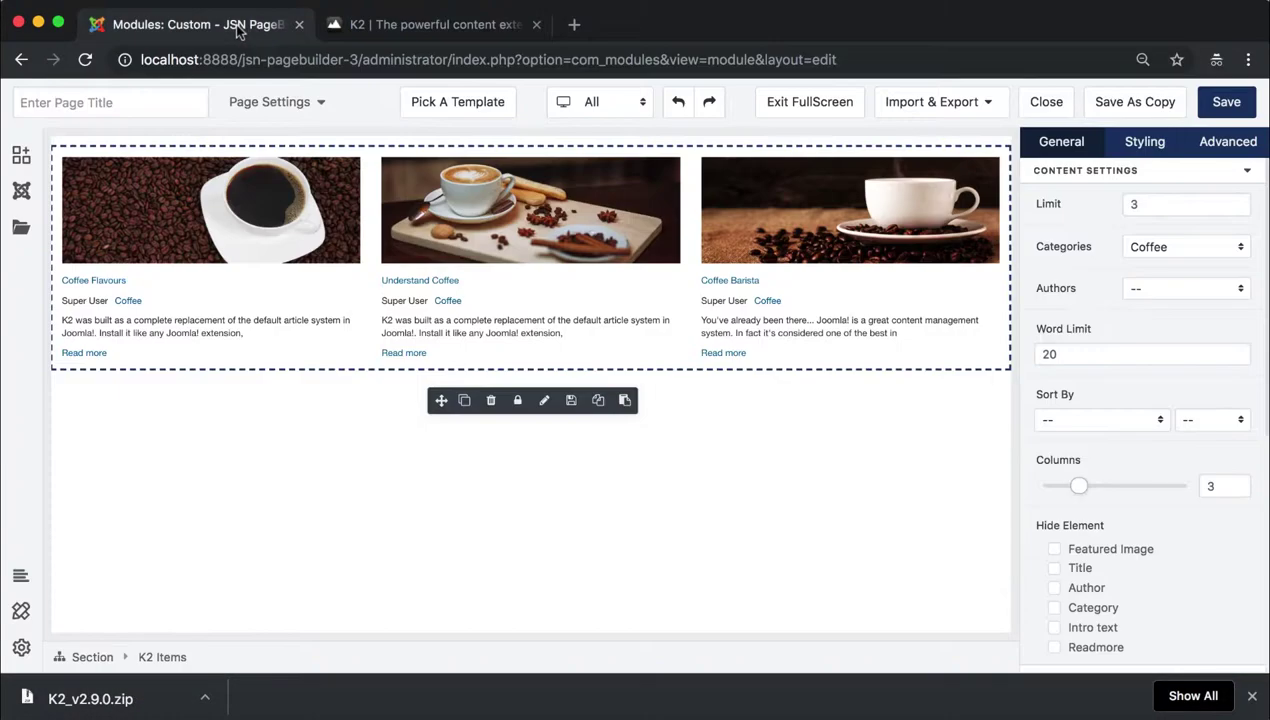
{"action": "left_click", "coordinate": [1058, 110]}
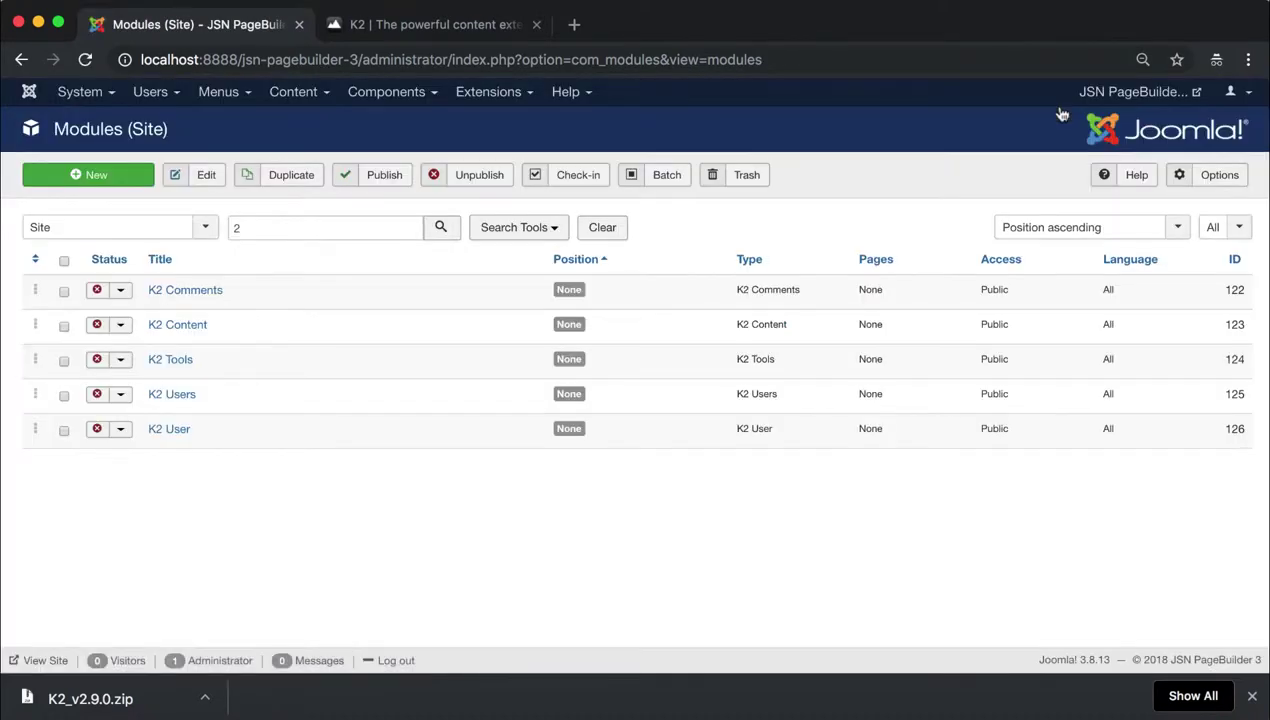
{"action": "left_click", "coordinate": [522, 94]}
{"action": "mouse_move", "coordinate": [560, 121]}
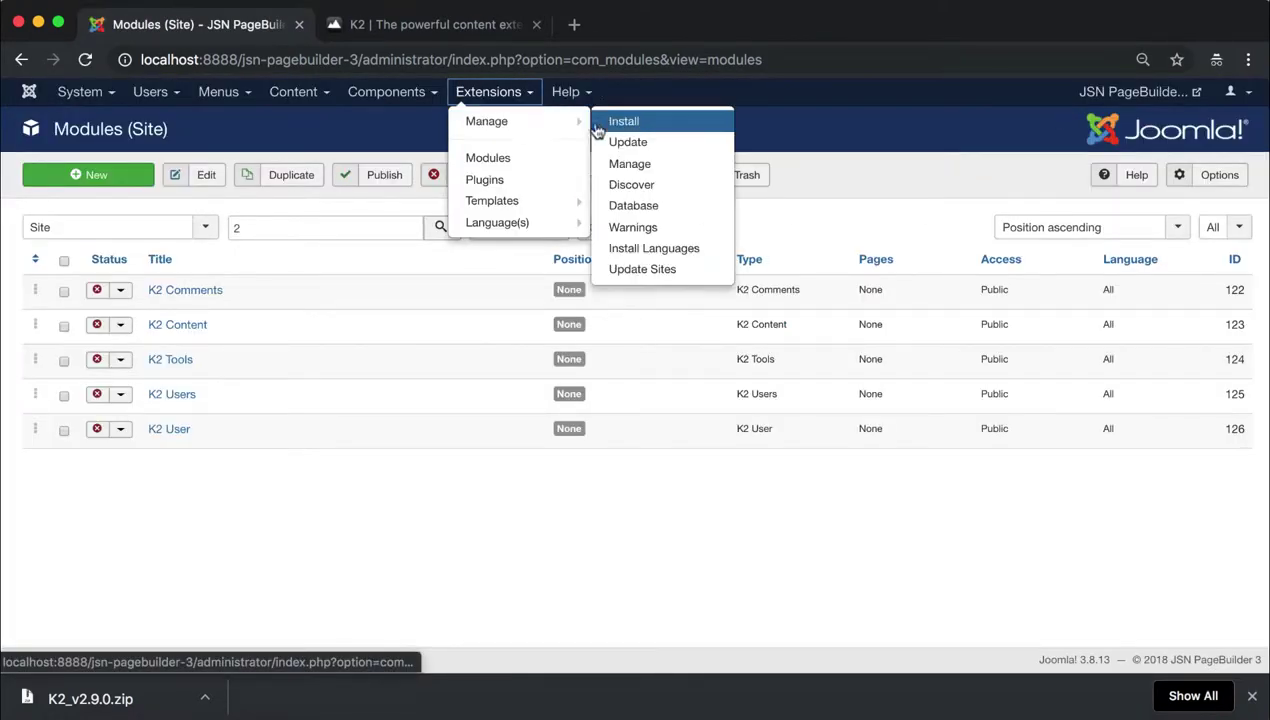
{"action": "left_click", "coordinate": [686, 128]}
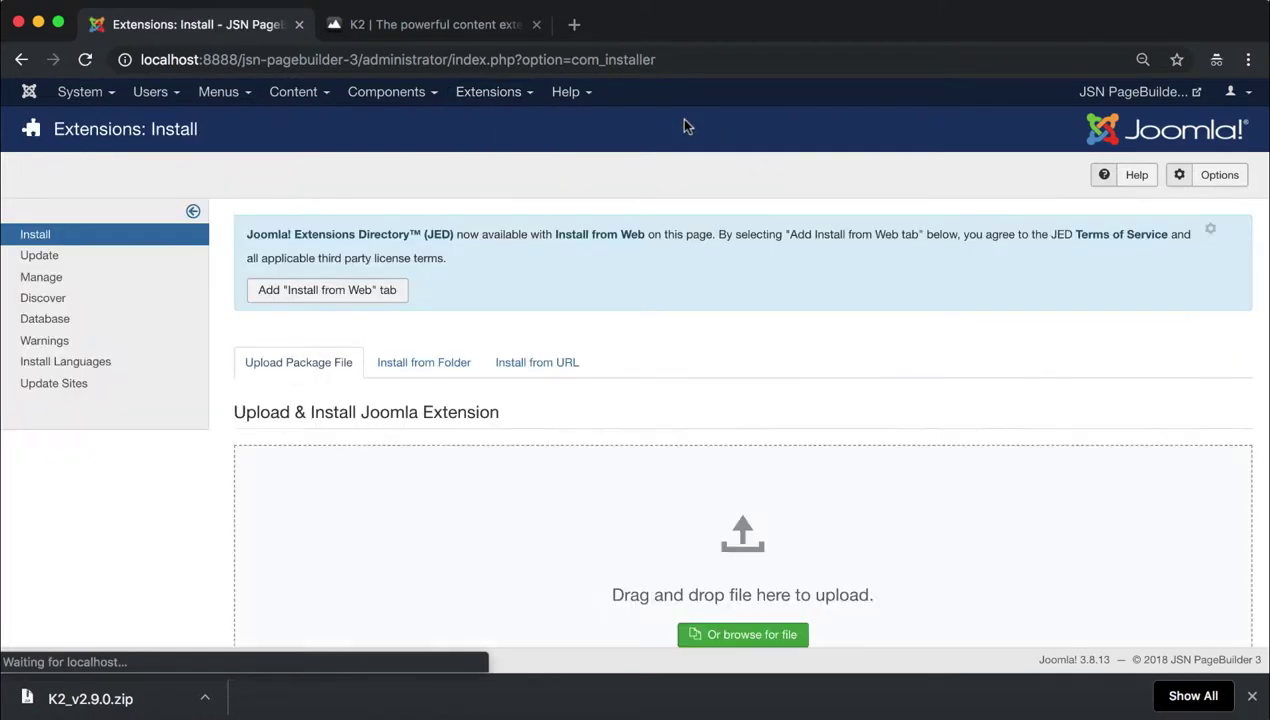
Install the K2 extension by uploading the downloaded K2_v2.9.0.zip package, and dismiss the browser's download bar
{"action": "scroll", "coordinate": [765, 488], "scroll_direction": "down", "scroll_amount": 3}
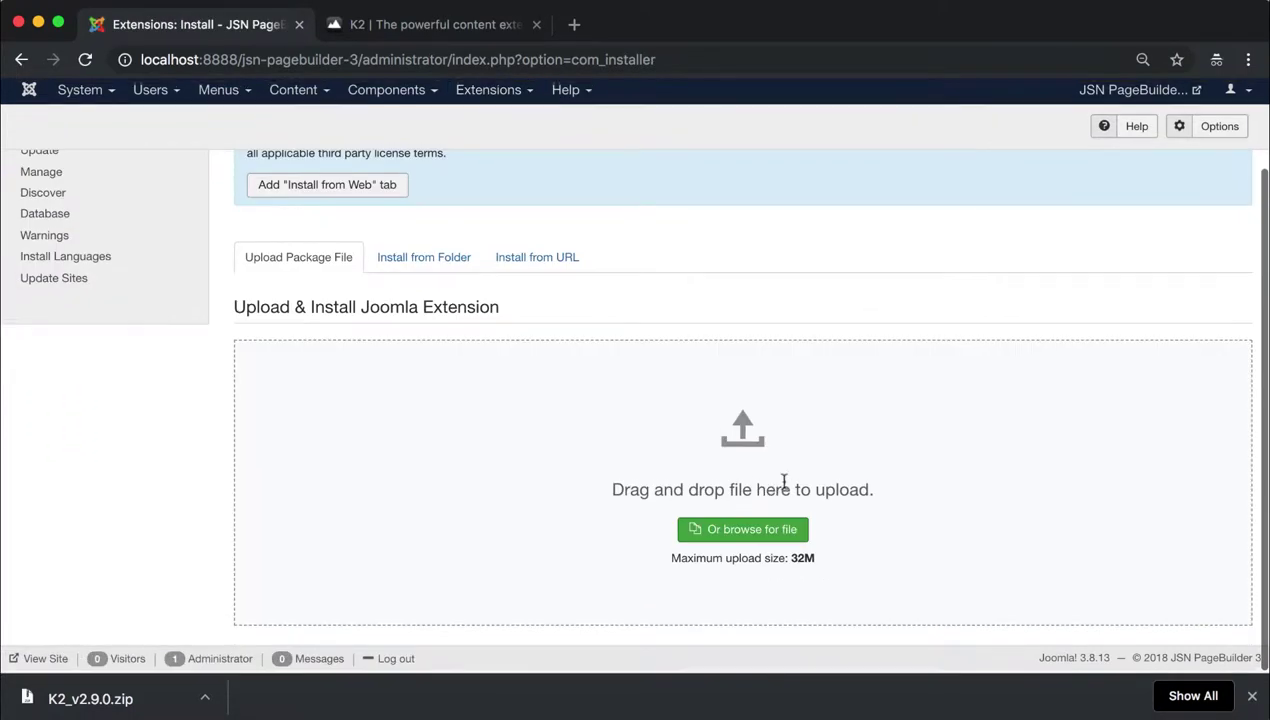
{"action": "left_click_drag", "start_coordinate": [610, 491], "coordinate": [926, 540]}
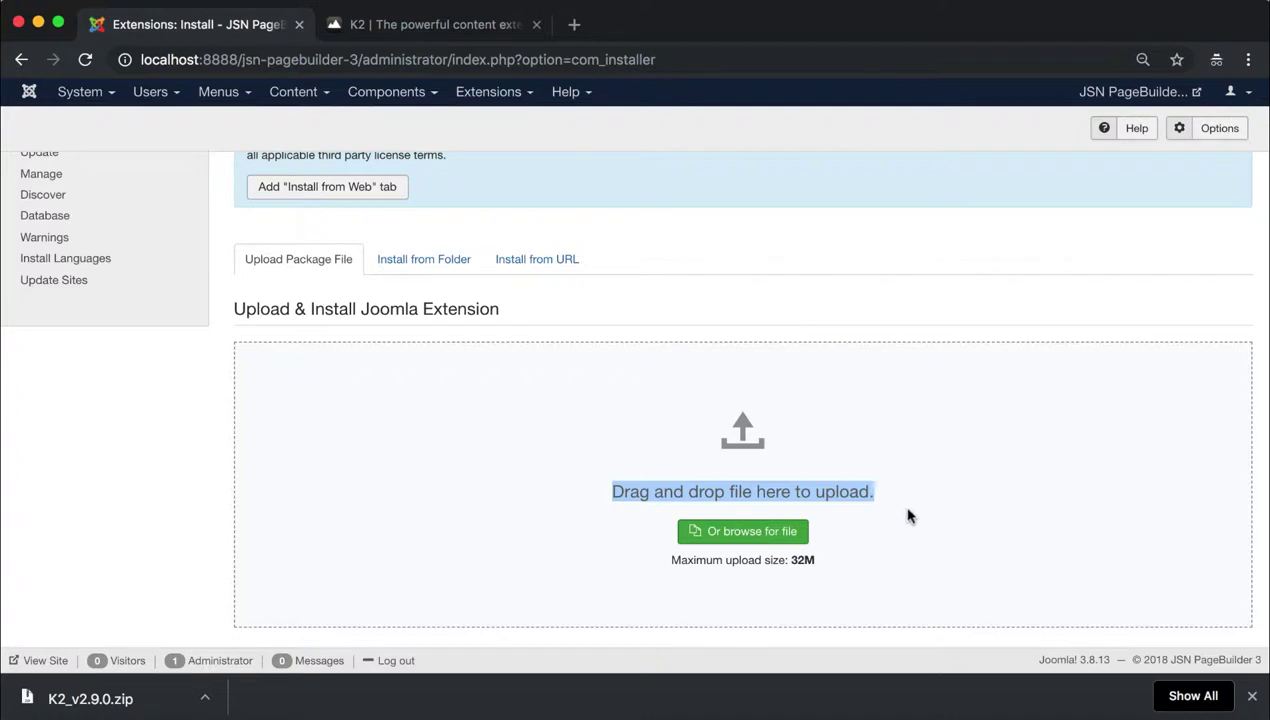
{"action": "left_click", "coordinate": [908, 515]}
{"action": "left_click_drag", "start_coordinate": [120, 700], "coordinate": [755, 540]}
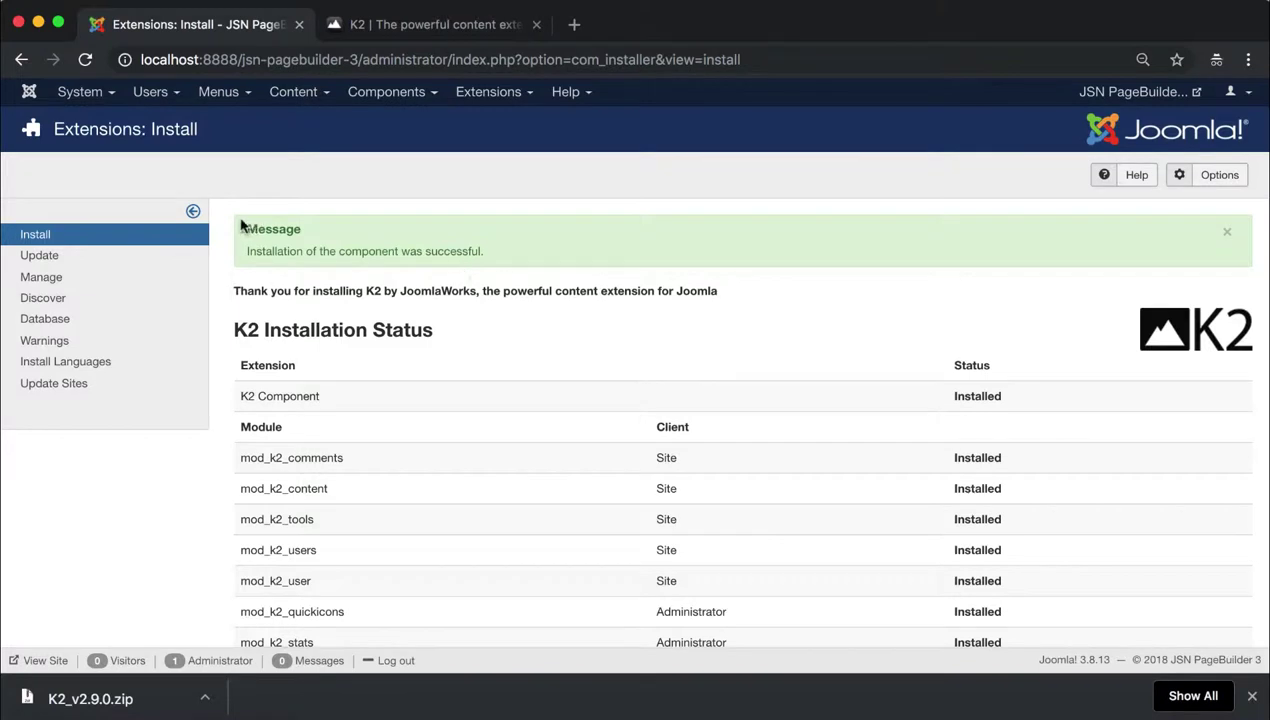
{"action": "left_click_drag", "start_coordinate": [241, 226], "coordinate": [484, 255]}
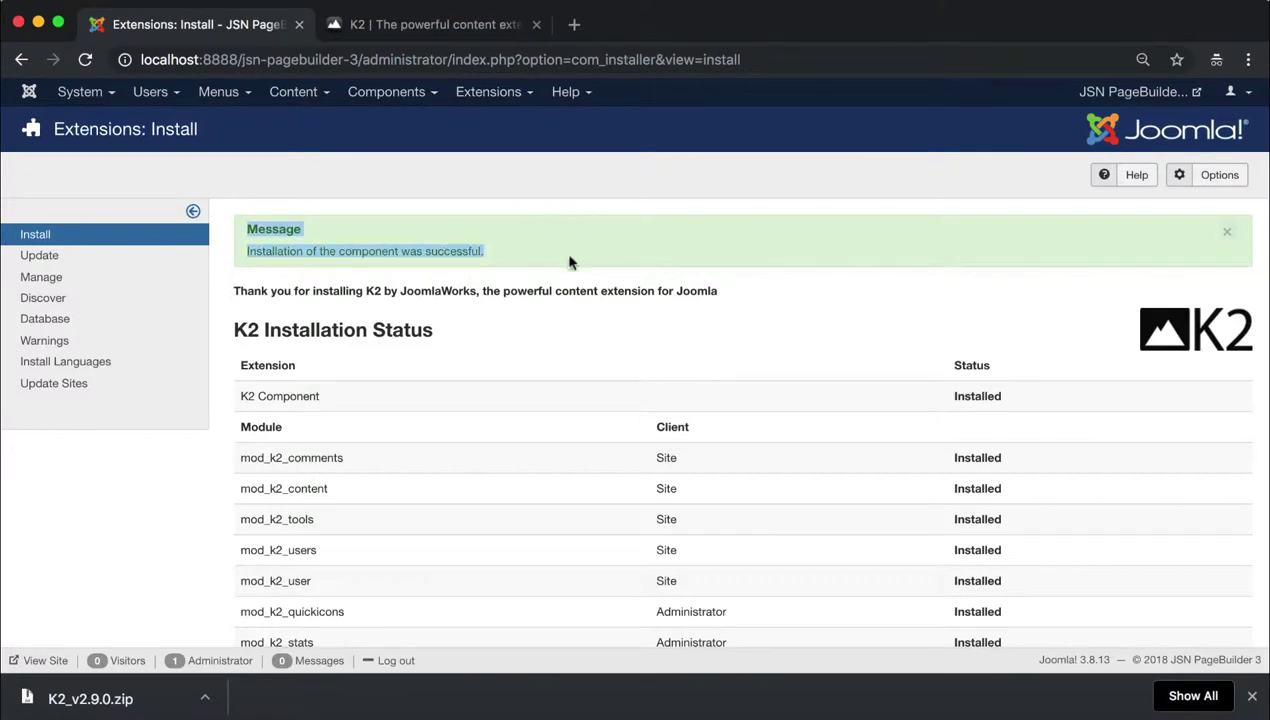
{"action": "left_click", "coordinate": [778, 294]}
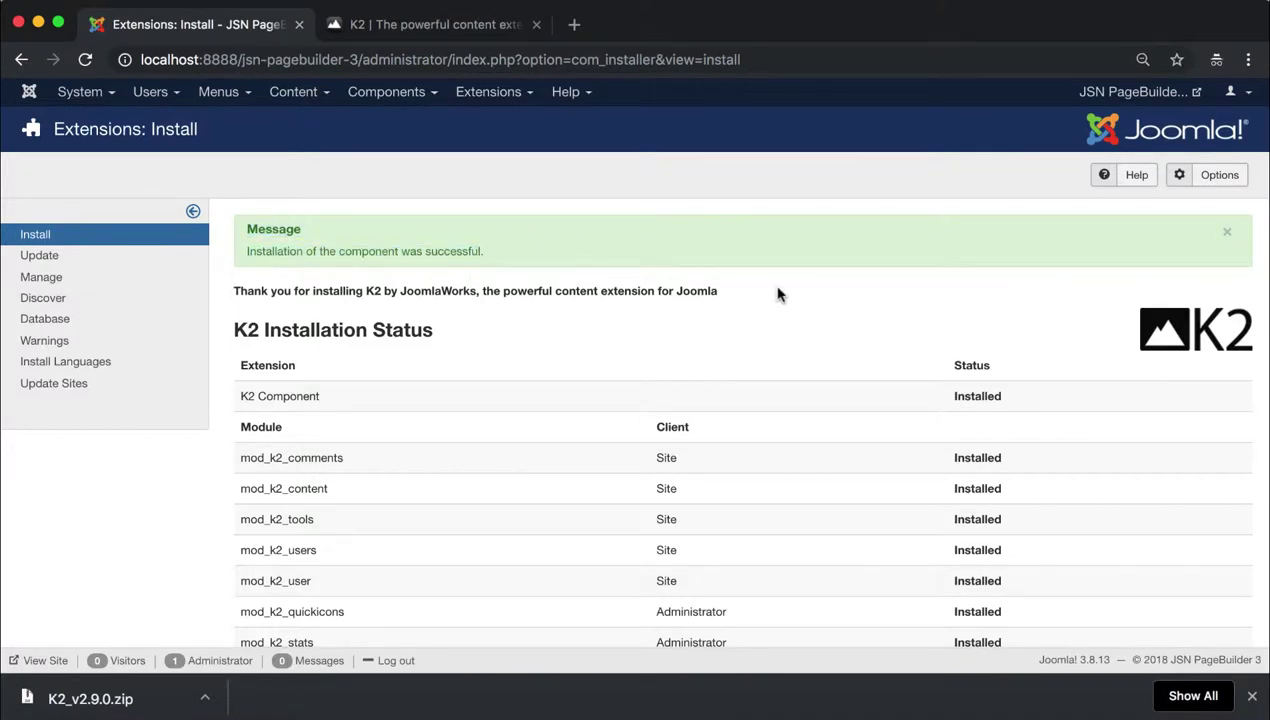
{"action": "left_click", "coordinate": [1251, 696]}
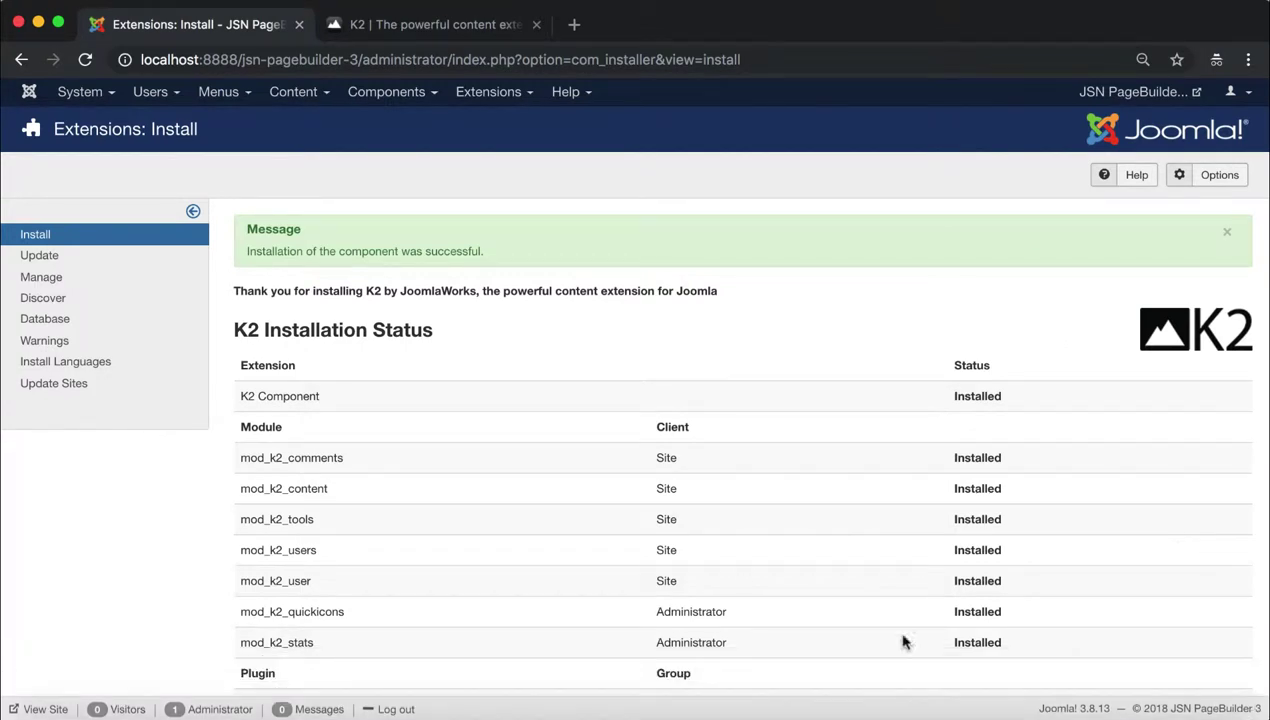
Open the K2 component and show its list of categories
{"action": "mouse_move", "coordinate": [395, 106]}
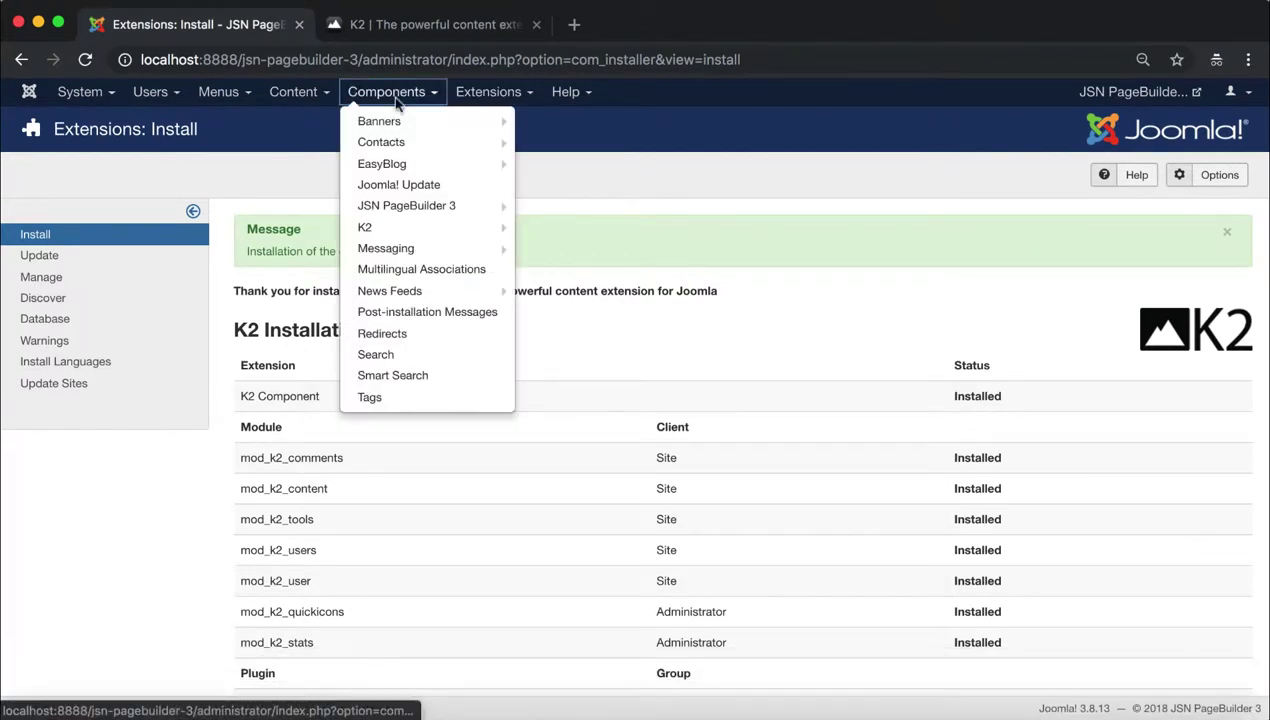
{"action": "left_click", "coordinate": [431, 233]}
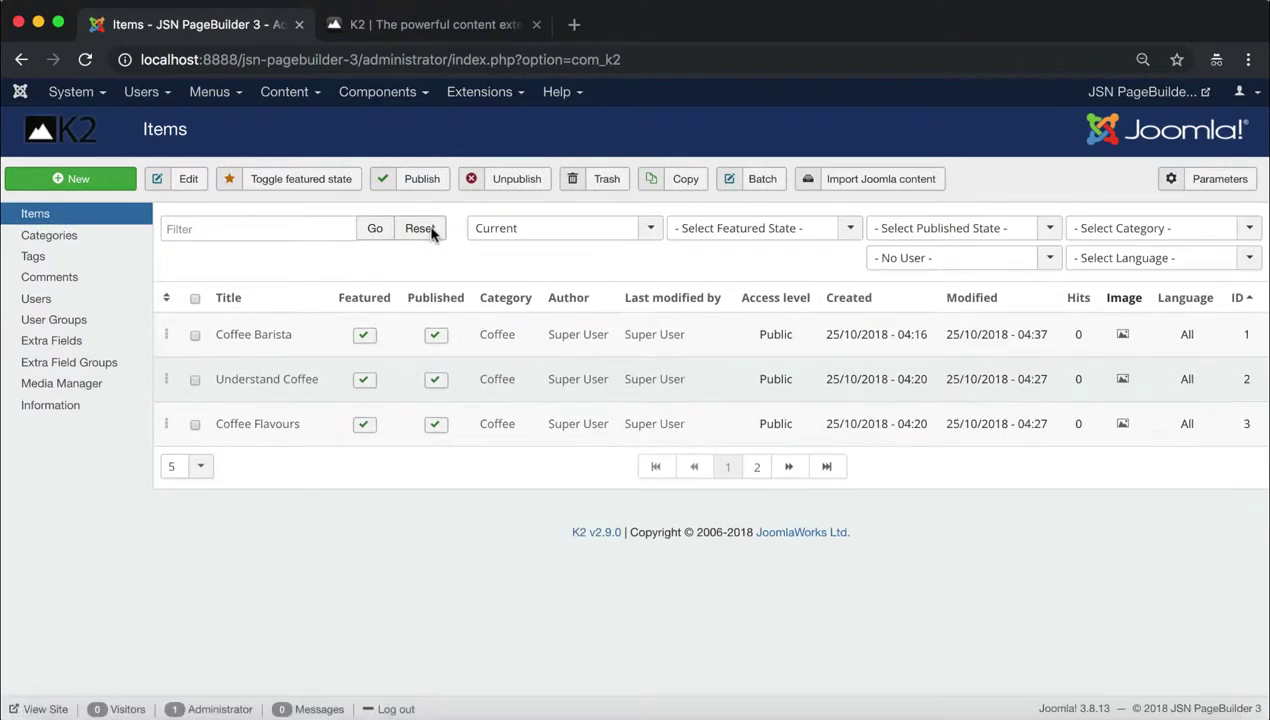
{"action": "left_click", "coordinate": [110, 247]}
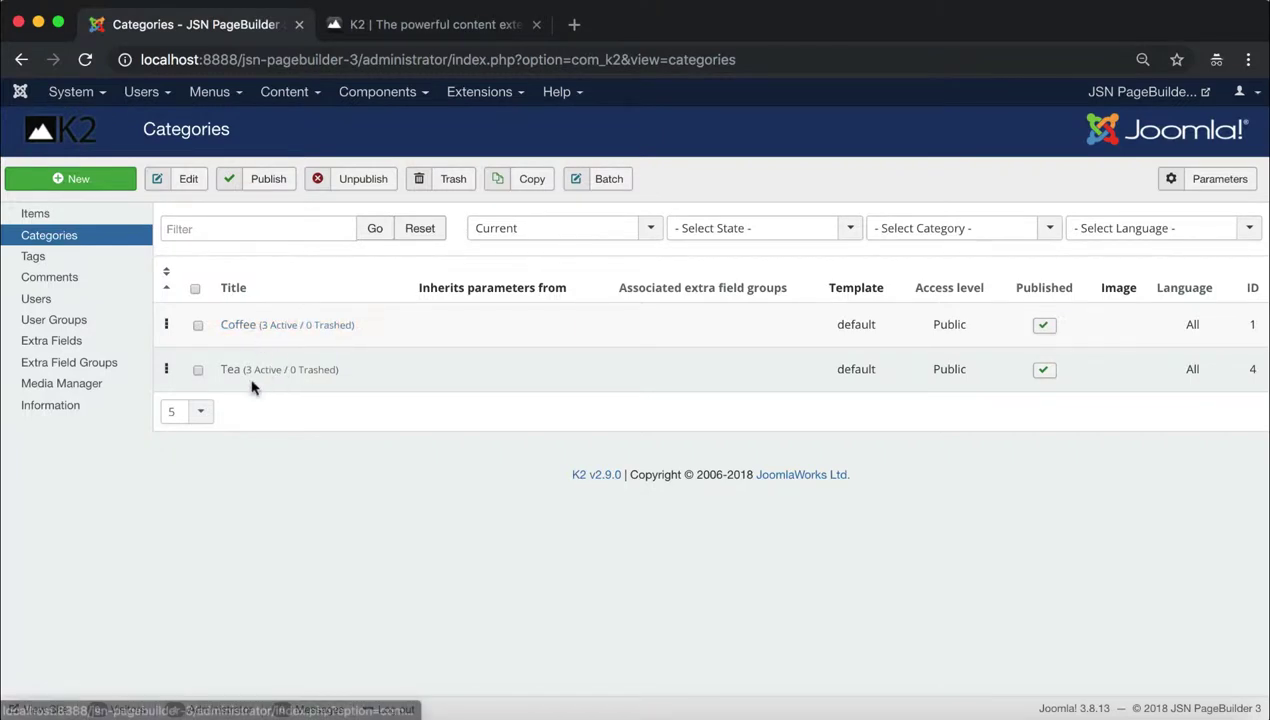
Review the title and description of the Coffee category and close it without saving
{"action": "left_click", "coordinate": [245, 330]}
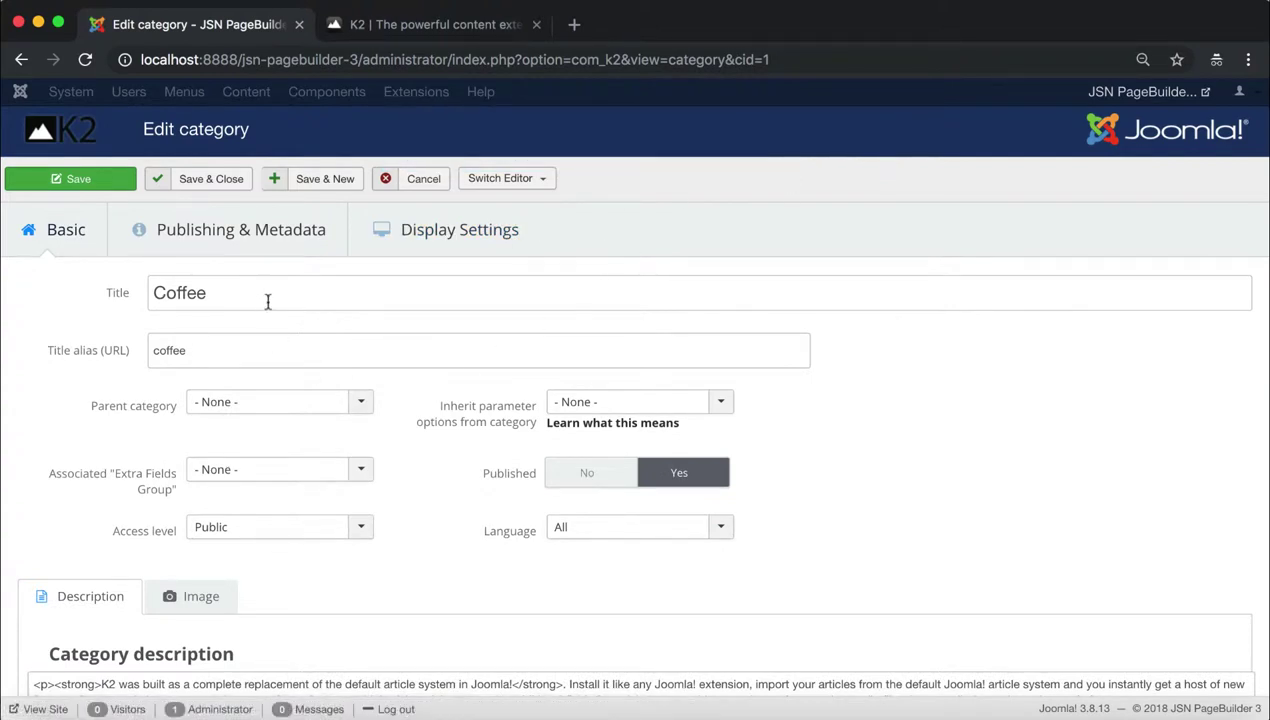
{"action": "left_click_drag", "start_coordinate": [268, 292], "coordinate": [155, 292]}
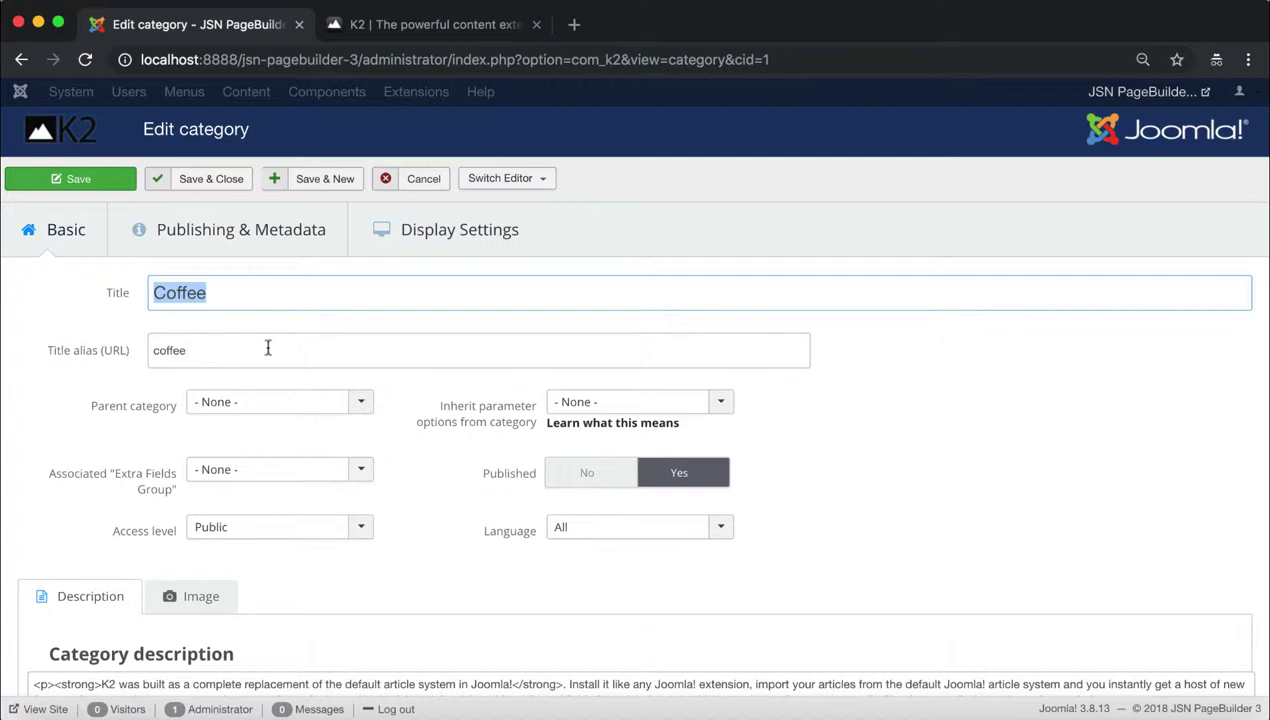
{"action": "scroll", "coordinate": [420, 430], "scroll_direction": "down", "scroll_amount": 5}
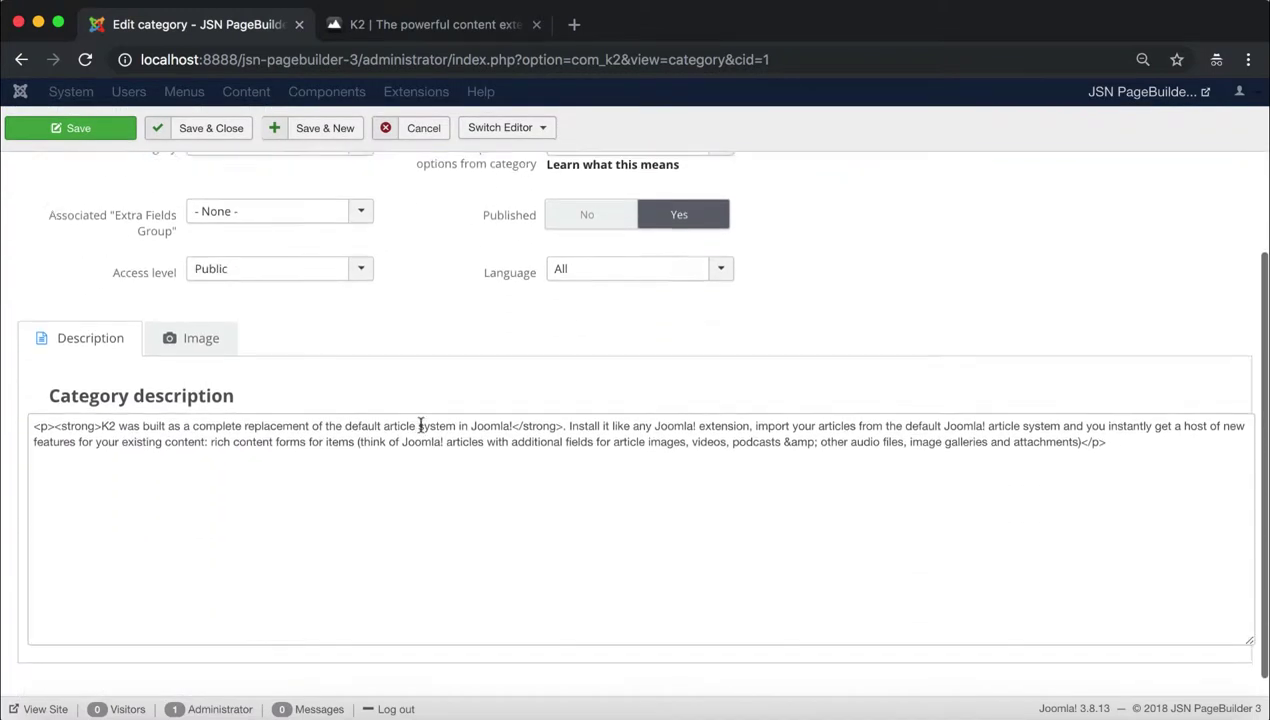
{"action": "scroll", "coordinate": [420, 430], "scroll_direction": "up", "scroll_amount": 5}
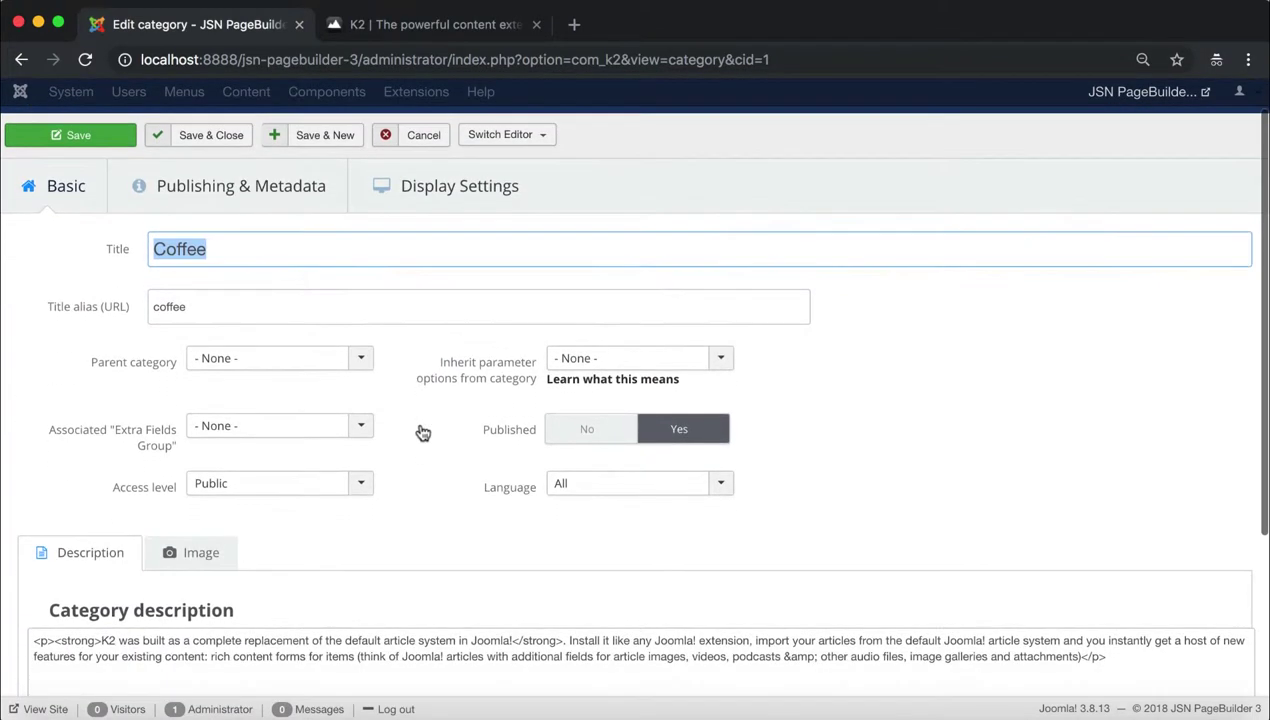
{"action": "left_click", "coordinate": [424, 136]}
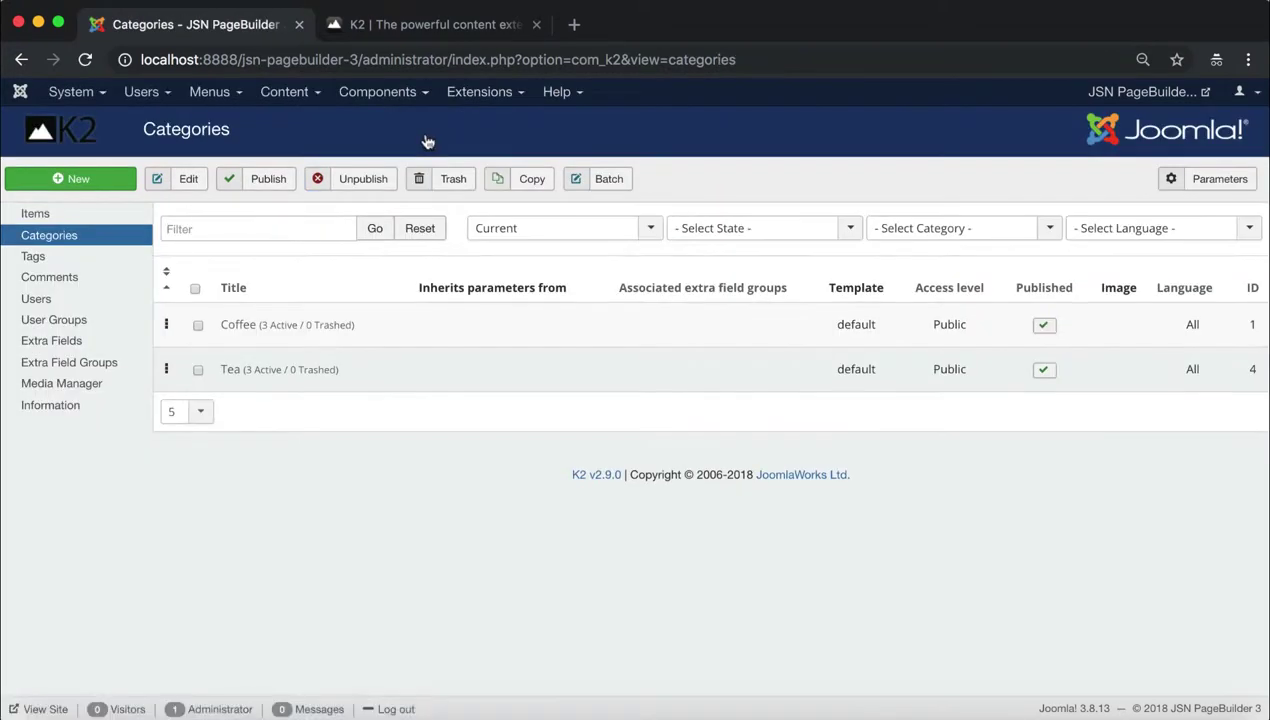
Open the Coffee Barista item from the K2 items for editing and choose Coffee as its category
{"action": "left_click", "coordinate": [38, 216]}
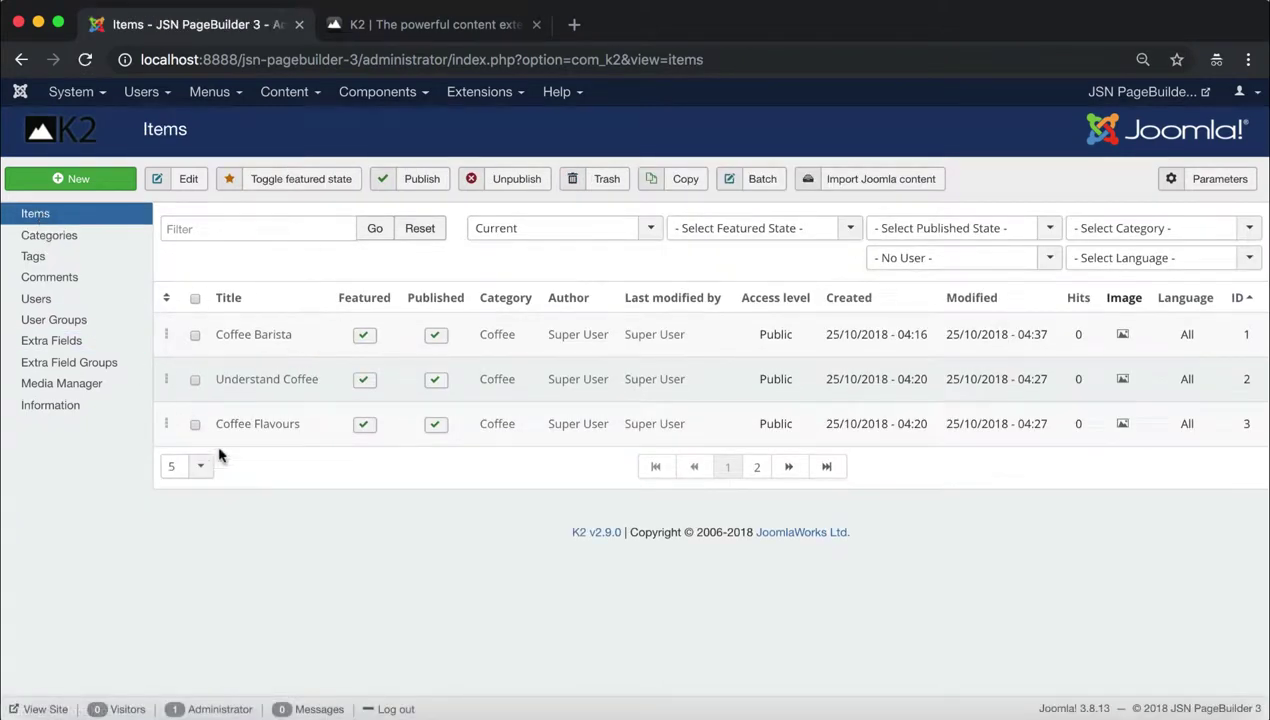
{"action": "left_click", "coordinate": [262, 336]}
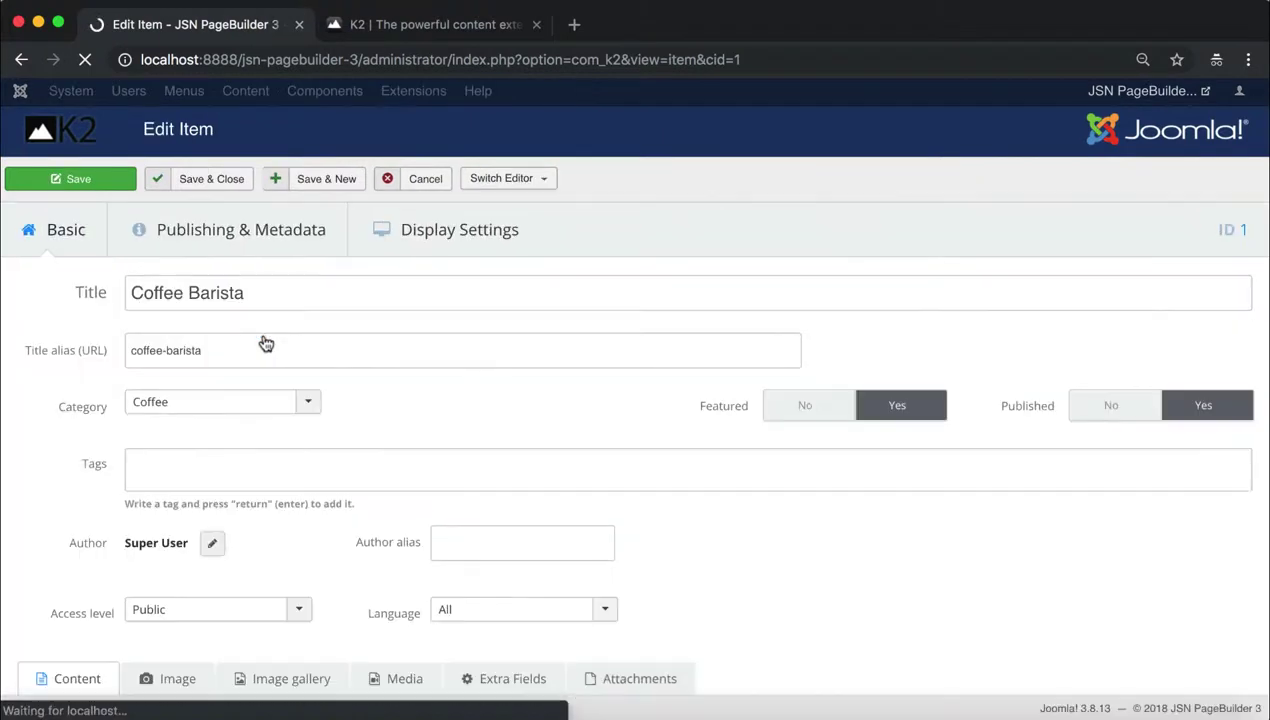
{"action": "left_click_drag", "start_coordinate": [270, 292], "coordinate": [118, 294]}
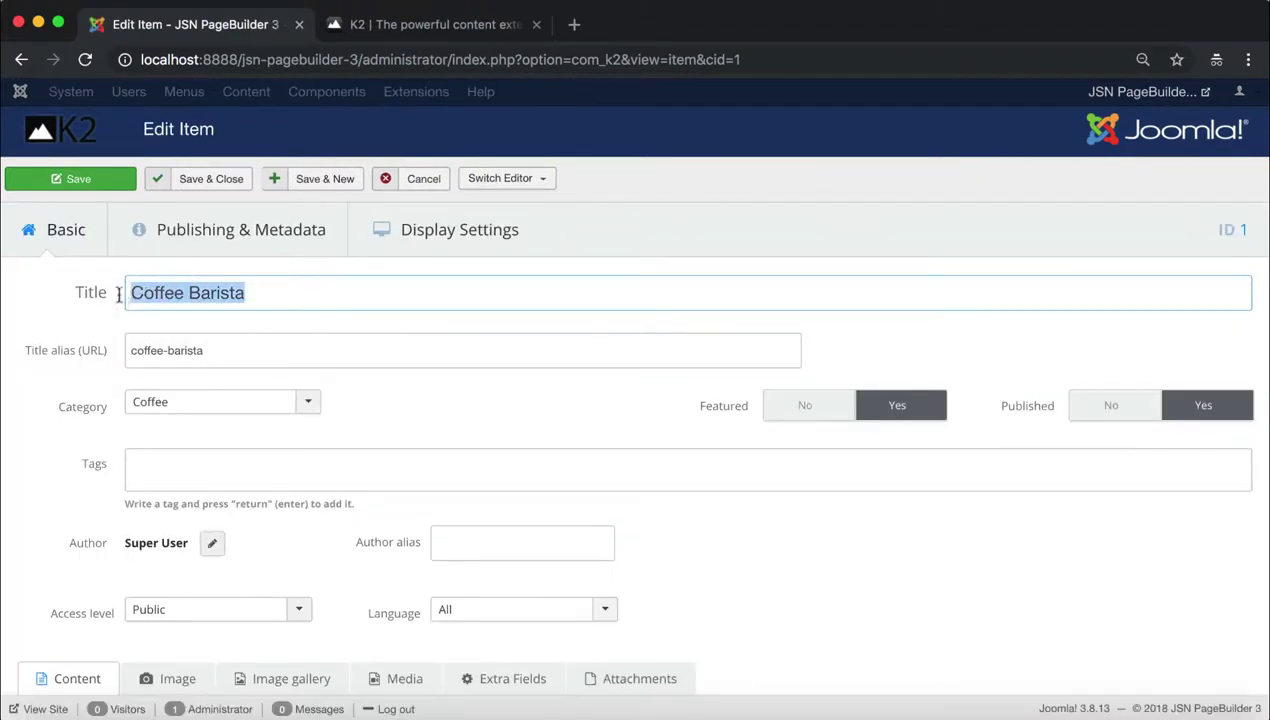
{"action": "left_click", "coordinate": [263, 405]}
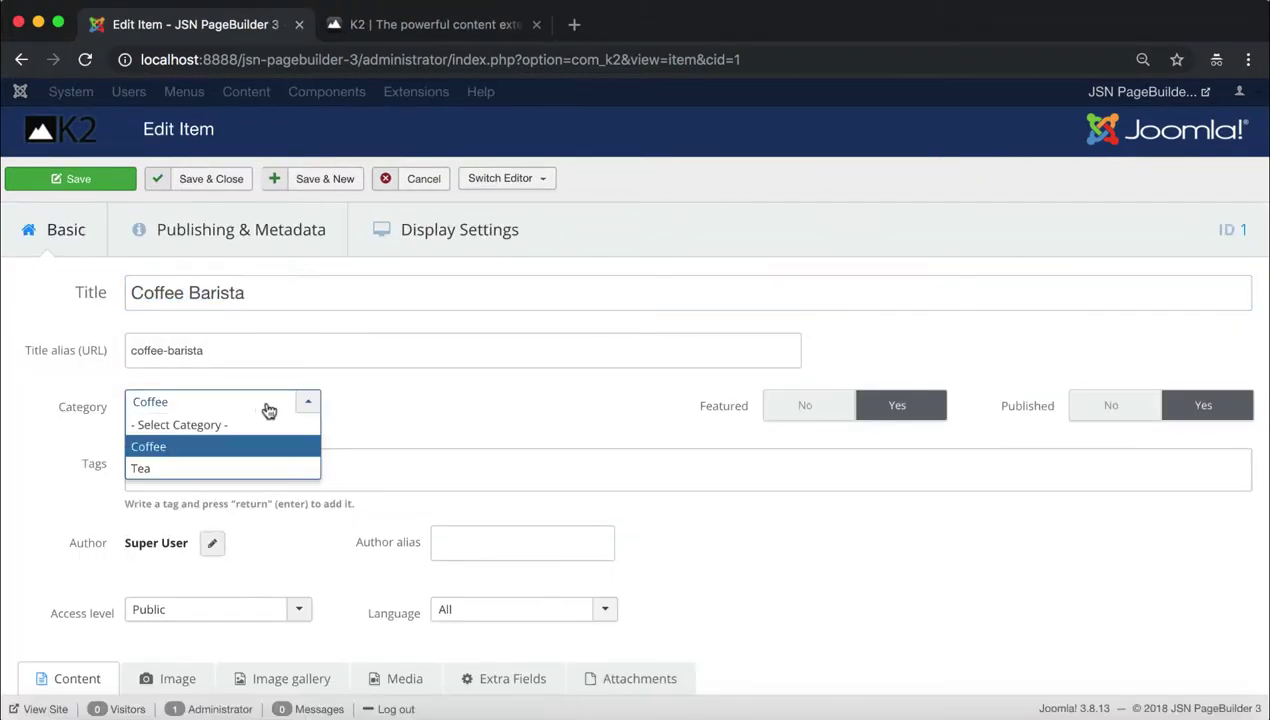
{"action": "left_click", "coordinate": [168, 447]}
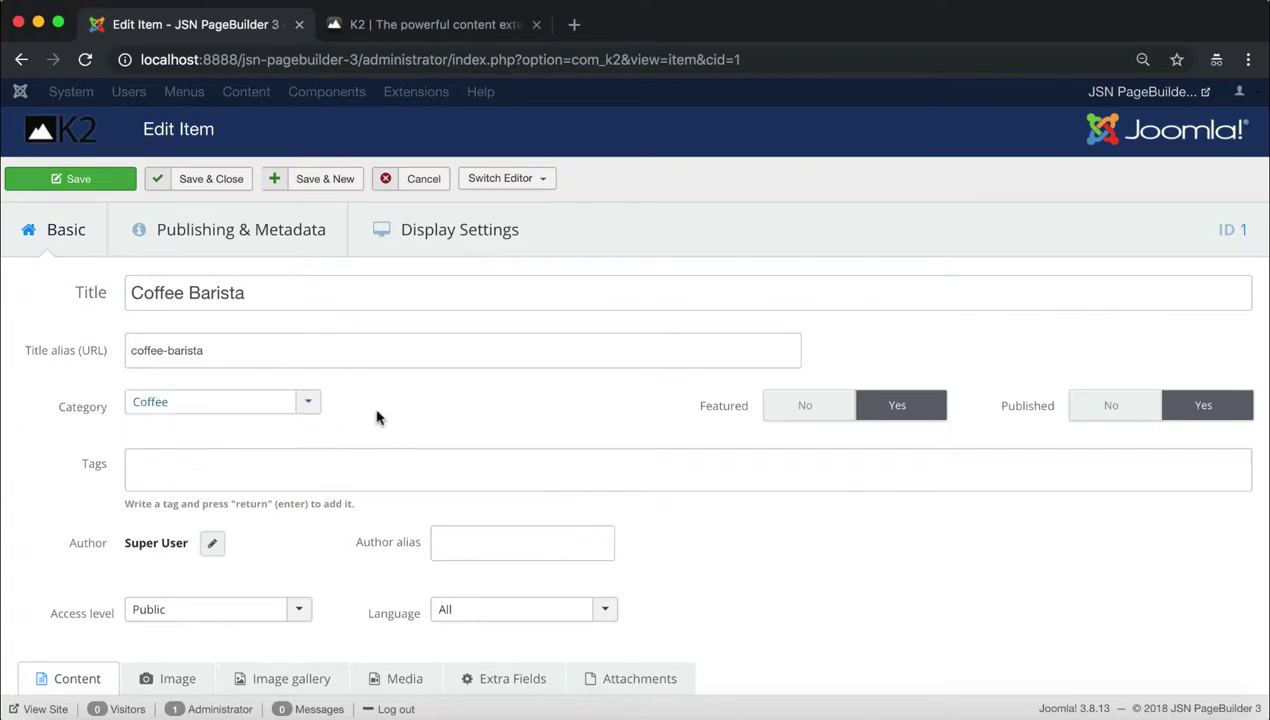
Switch the Coffee Barista item's content editor to TinyMCE and bring its content area into view
{"action": "left_click", "coordinate": [545, 181]}
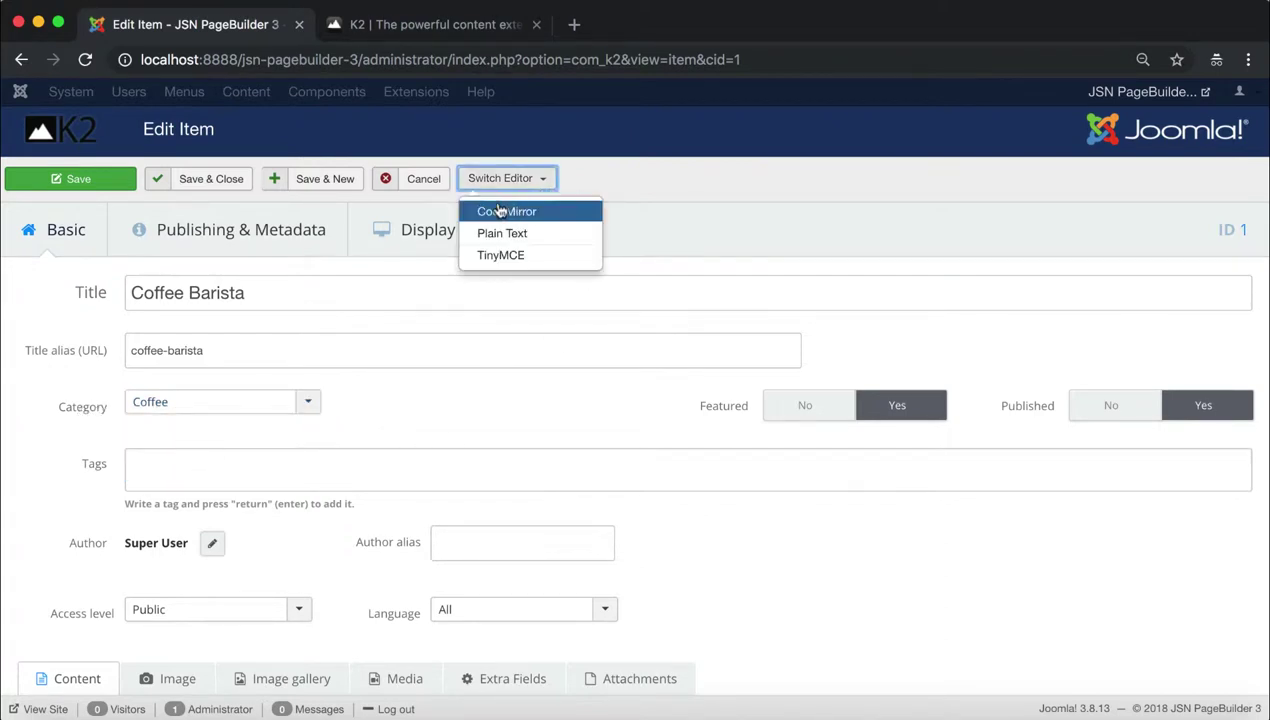
{"action": "left_click", "coordinate": [550, 256]}
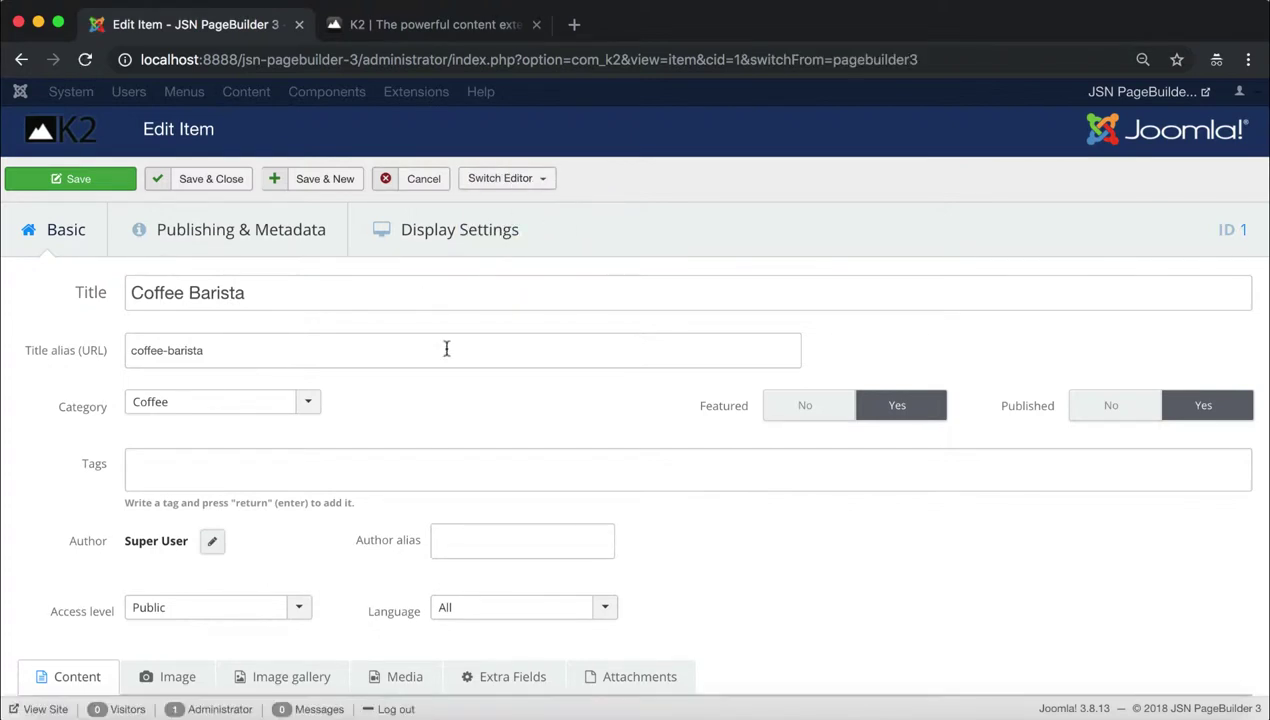
{"action": "scroll", "coordinate": [471, 479], "scroll_direction": "down", "scroll_amount": 2}
{"action": "scroll", "coordinate": [471, 479], "scroll_direction": "up", "scroll_amount": 2}
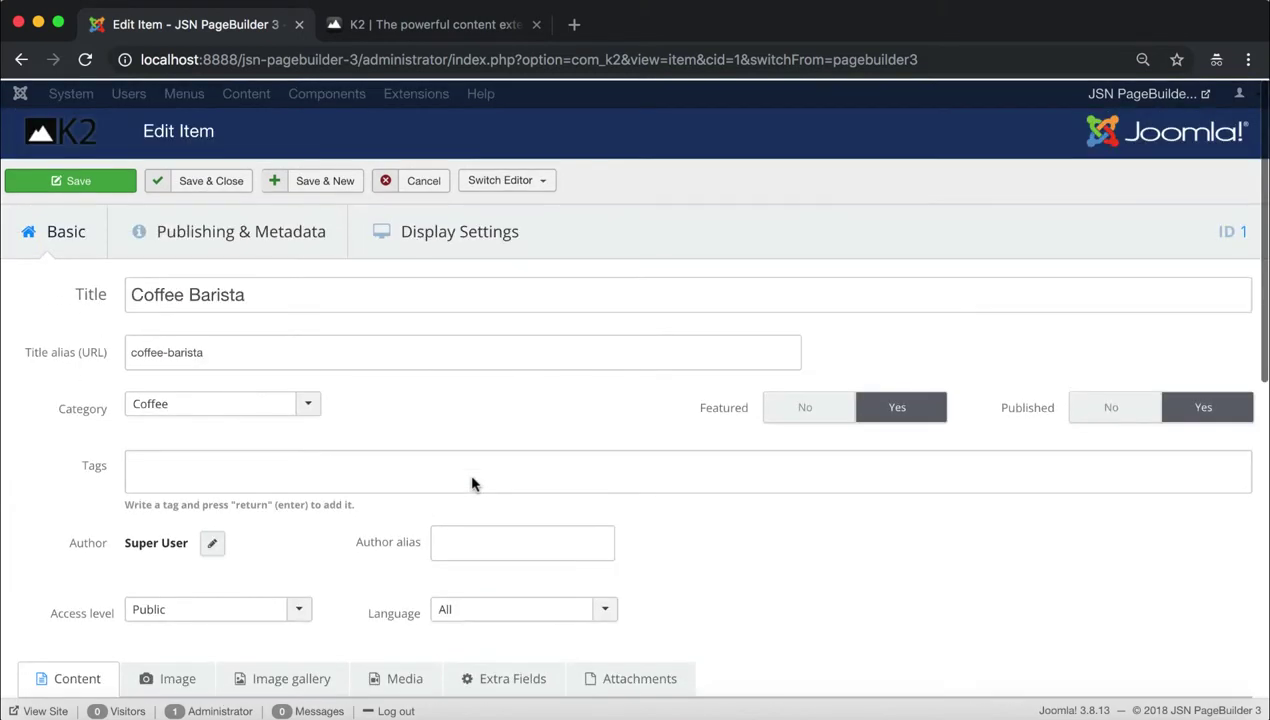
{"action": "left_click", "coordinate": [527, 179]}
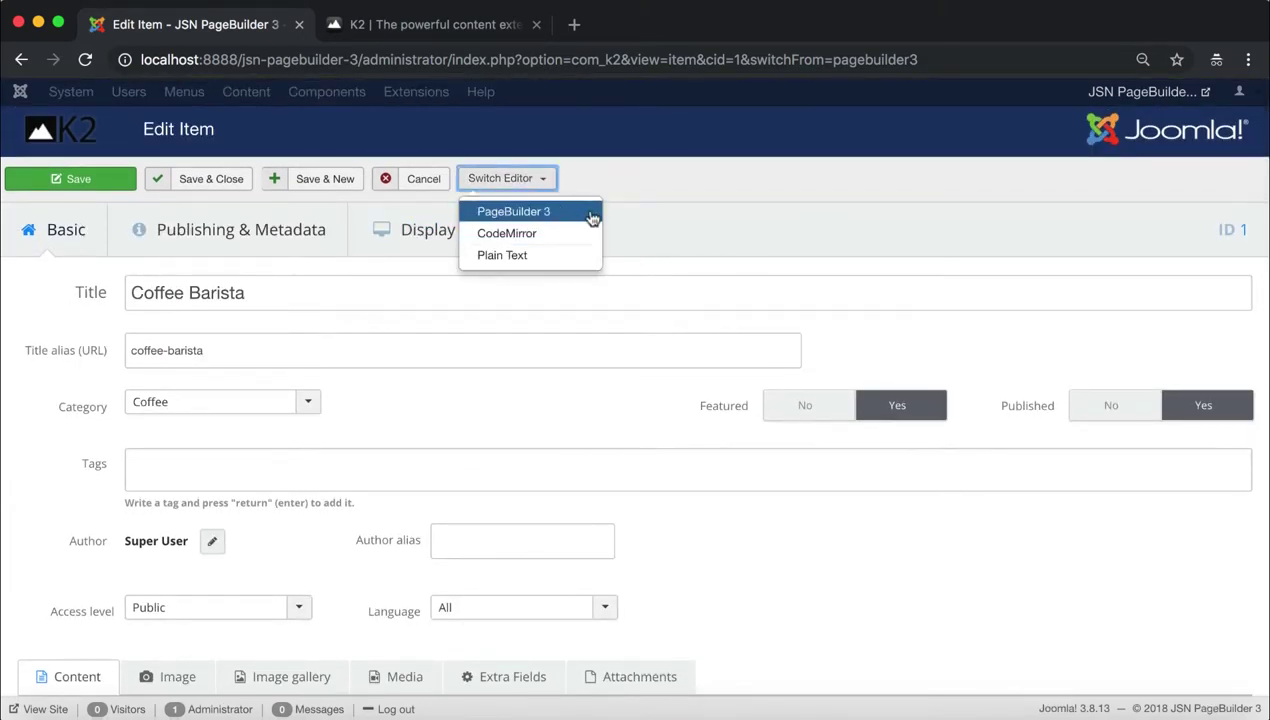
{"action": "left_click", "coordinate": [628, 272]}
{"action": "scroll", "coordinate": [476, 446], "scroll_direction": "down", "scroll_amount": 4}
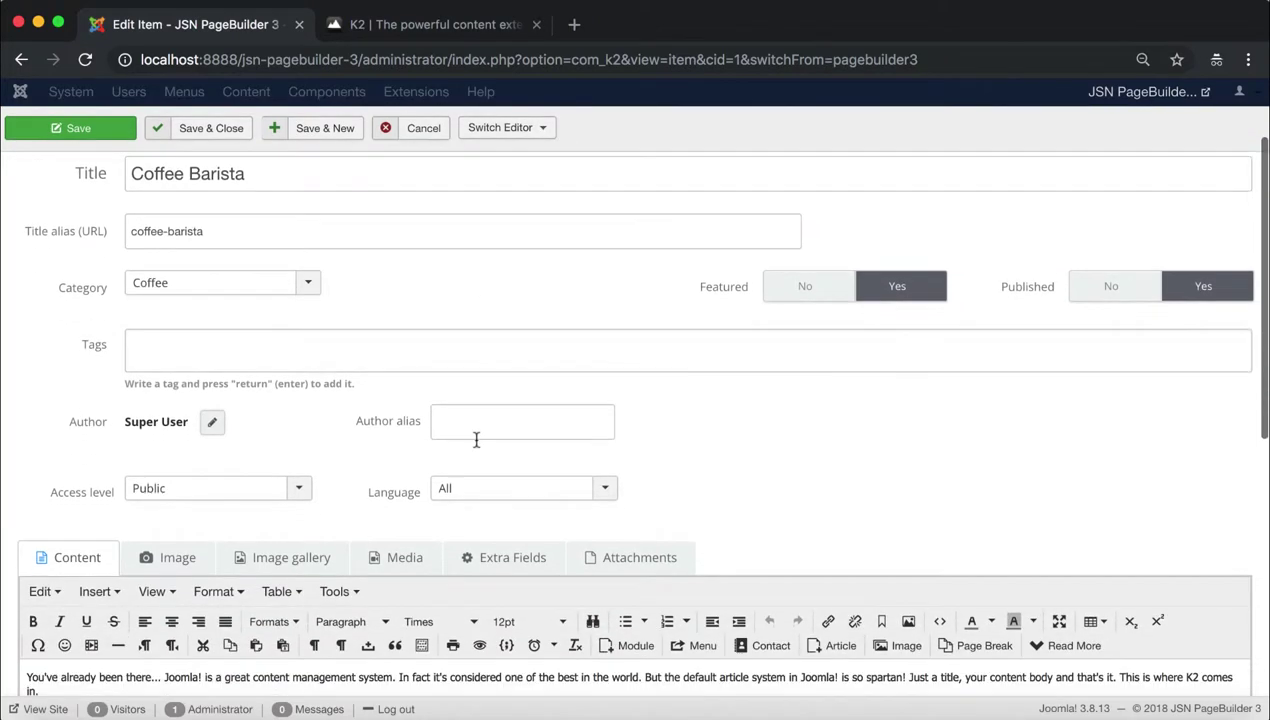
Examine the image settings and current image preview of the Coffee Barista item
{"action": "scroll", "coordinate": [476, 440], "scroll_direction": "down", "scroll_amount": 3}
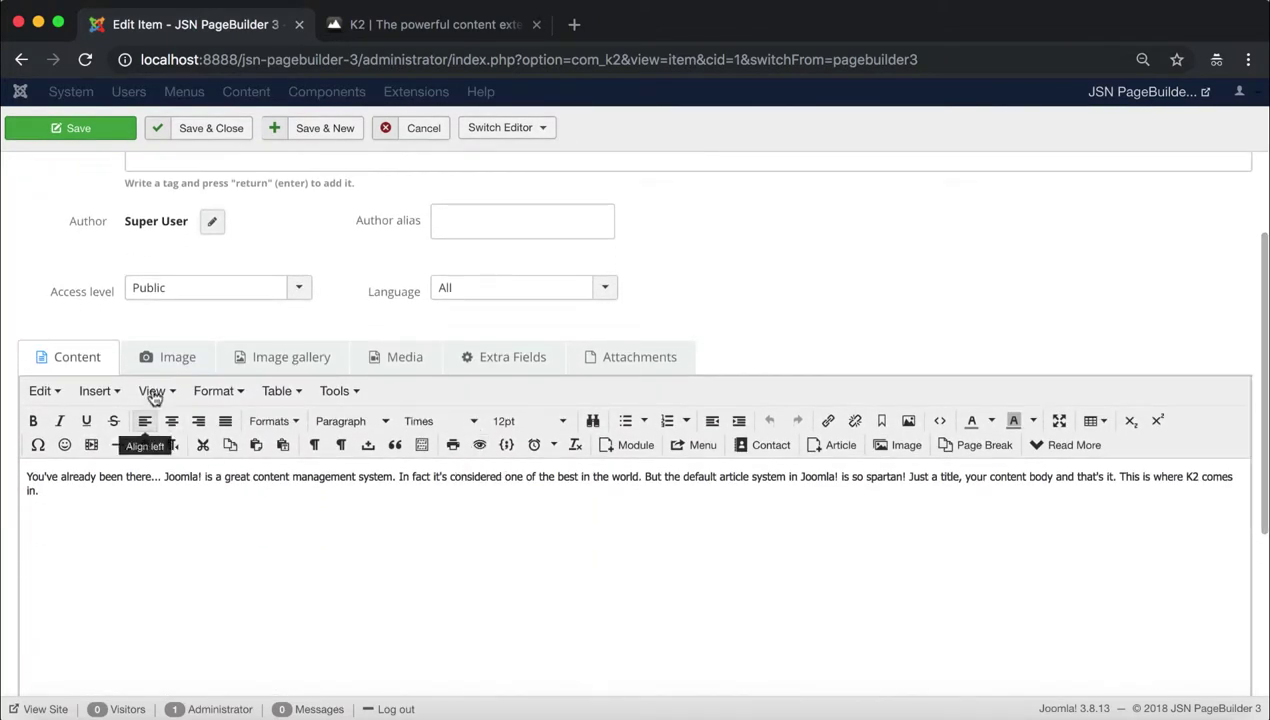
{"action": "left_click", "coordinate": [175, 360]}
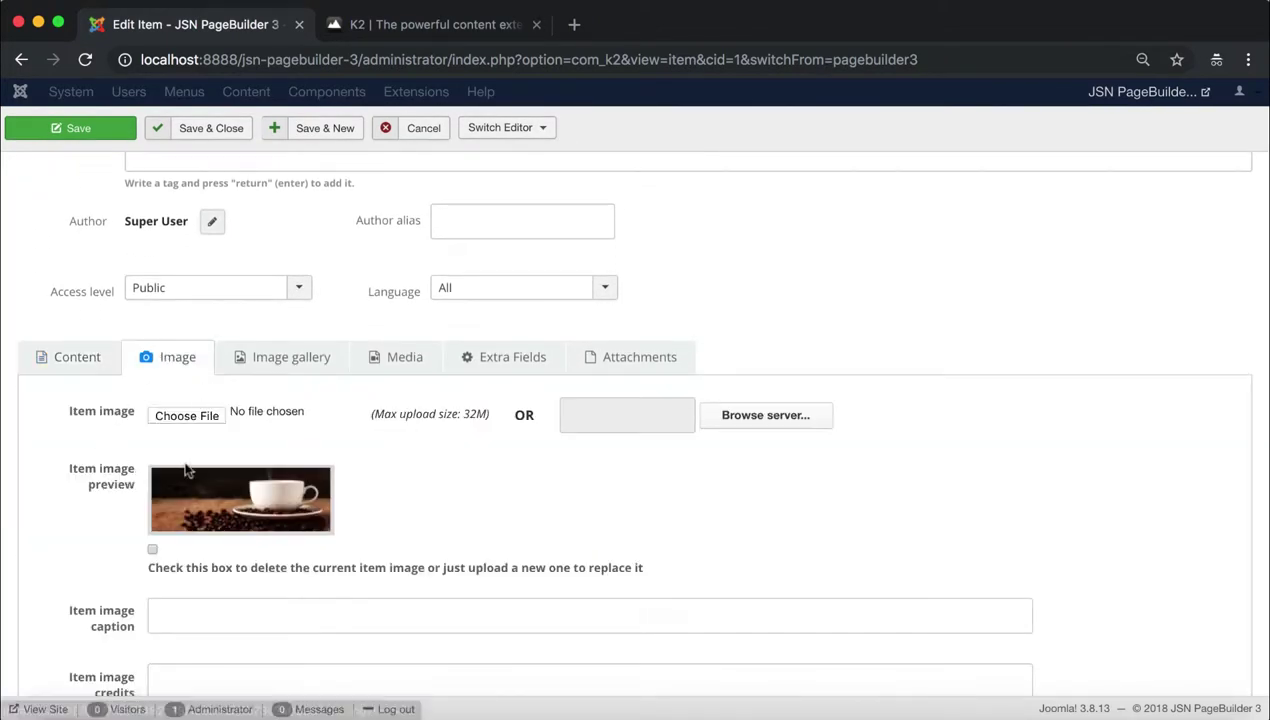
{"action": "left_click_drag", "start_coordinate": [66, 412], "coordinate": [240, 440]}
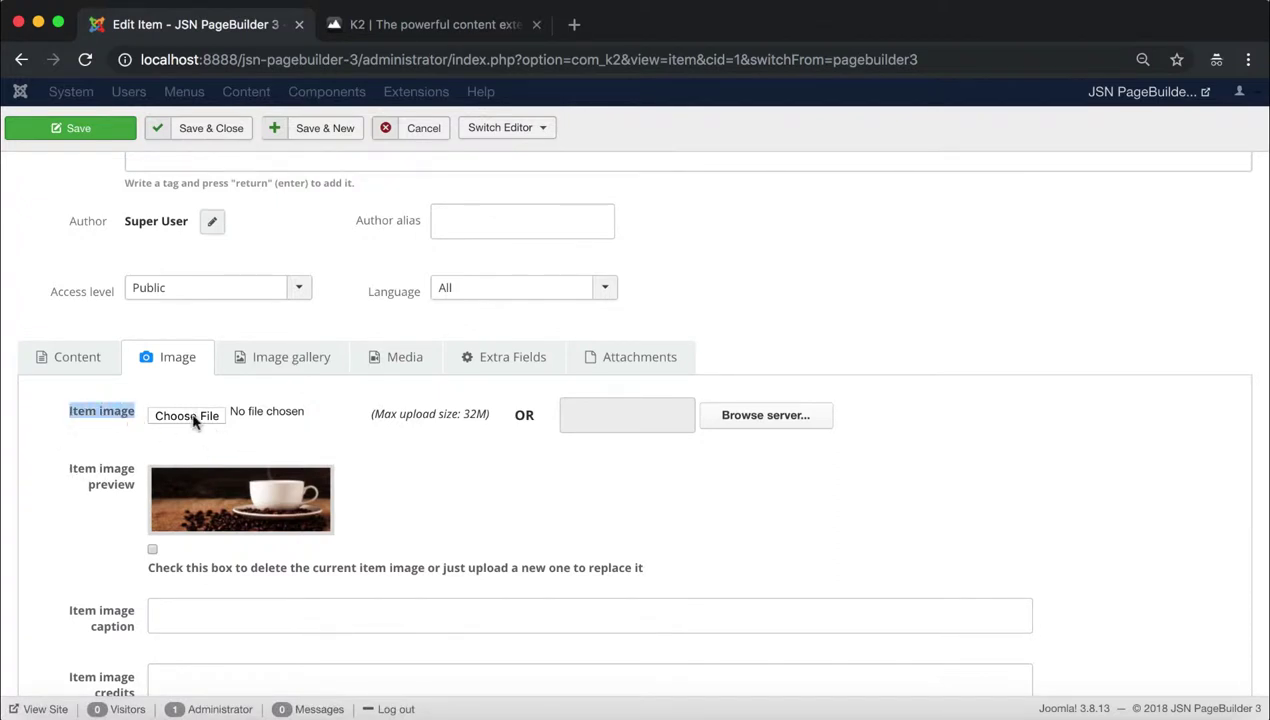
{"action": "left_click", "coordinate": [305, 444]}
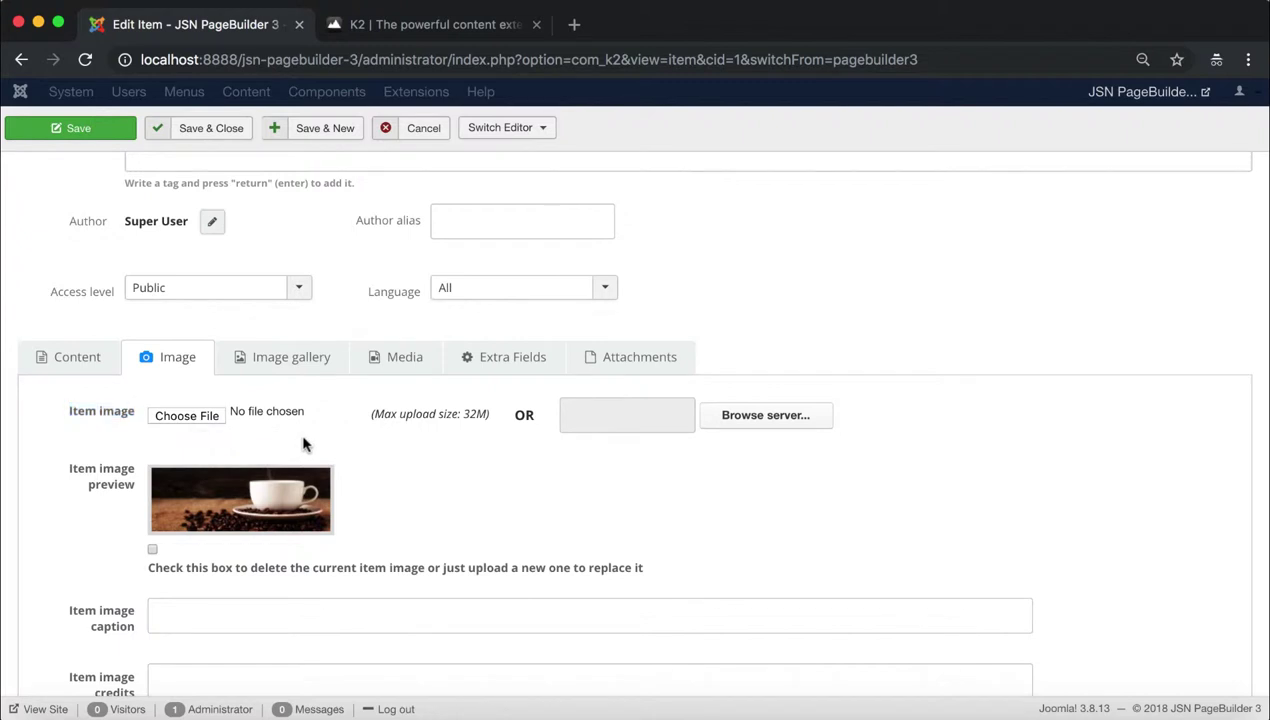
Close the Coffee Barista item without saving and look through both pages of the K2 items list
{"action": "left_click", "coordinate": [420, 131]}
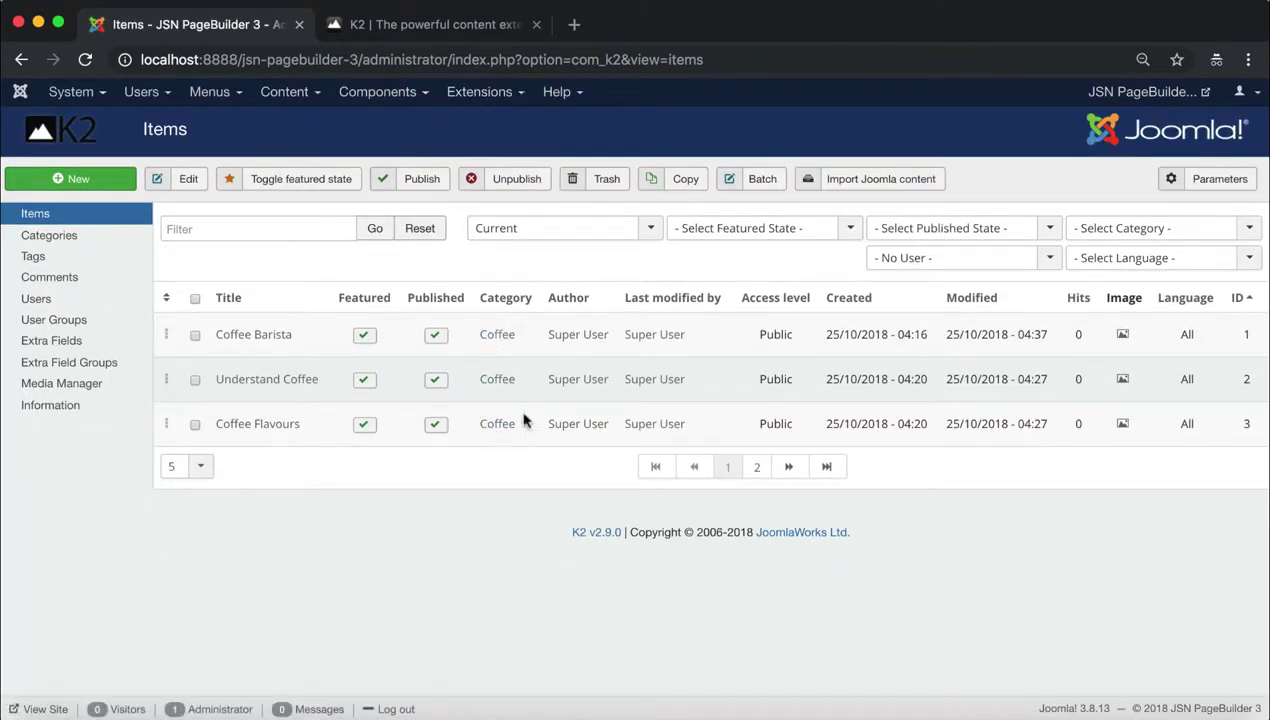
{"action": "left_click", "coordinate": [756, 468]}
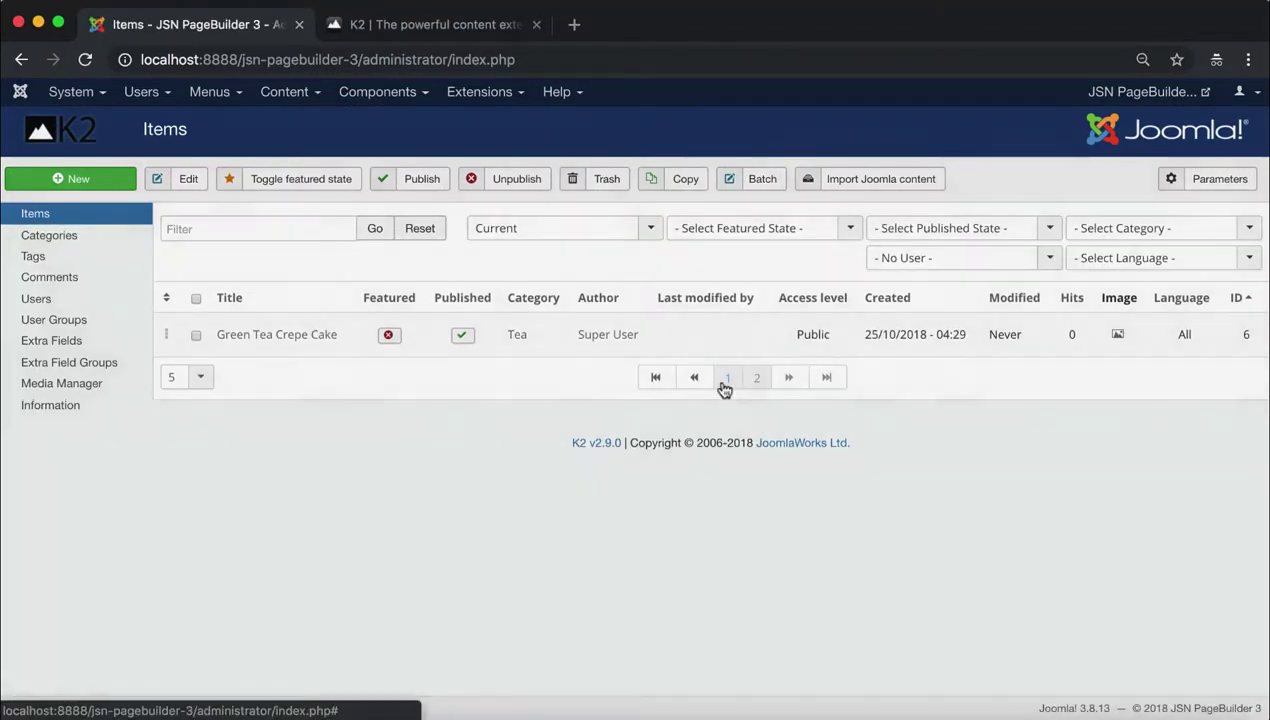
{"action": "left_click", "coordinate": [724, 388]}
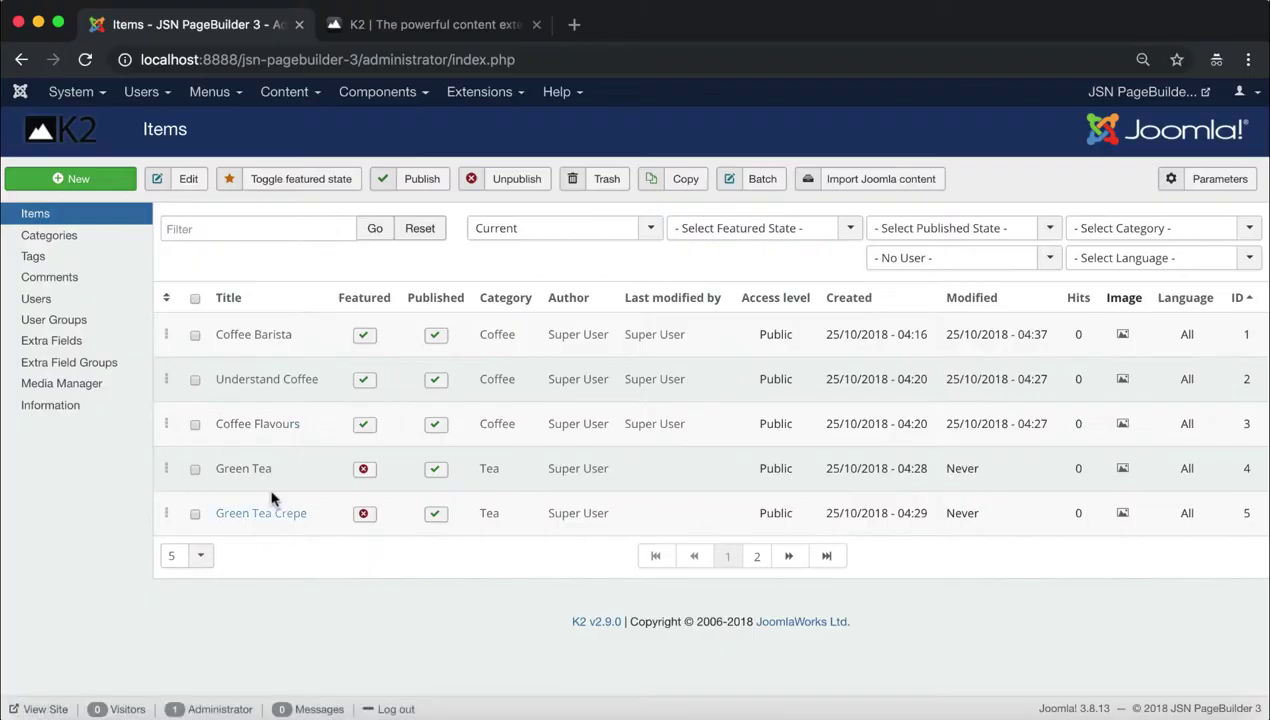
Start a new site module of the Custom type from the module manager
{"action": "left_click", "coordinate": [468, 99]}
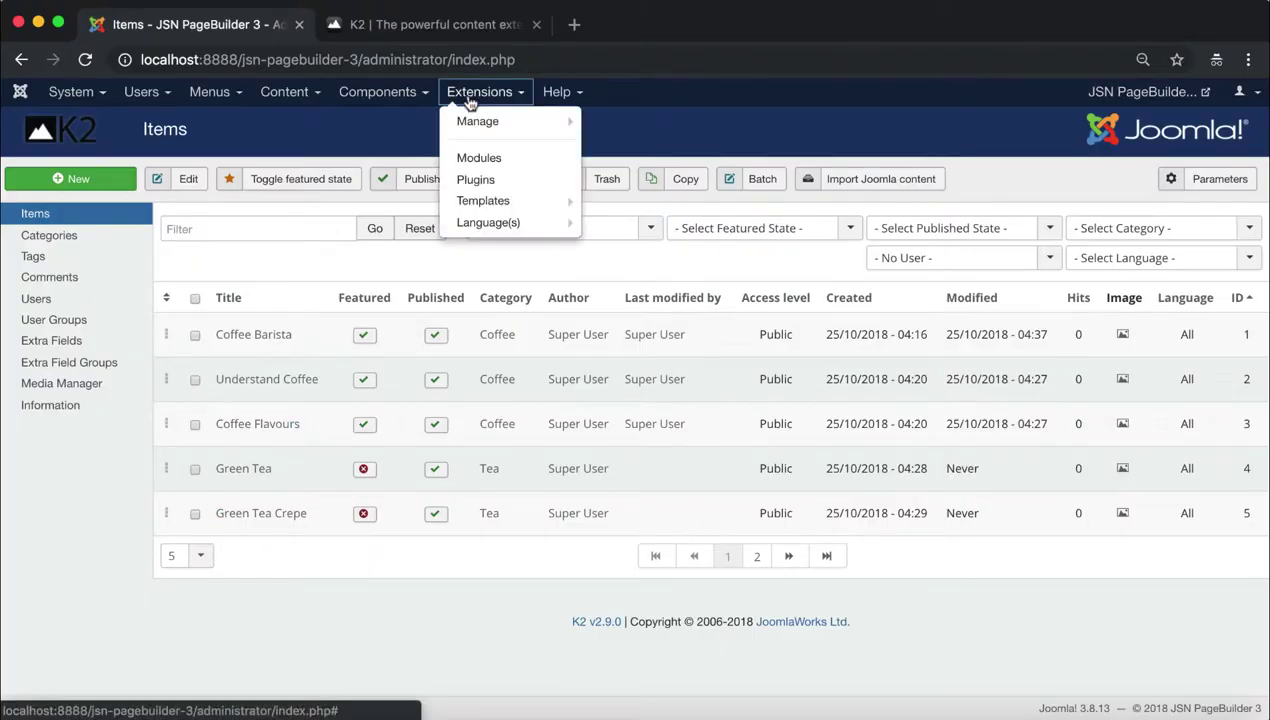
{"action": "left_click", "coordinate": [530, 161]}
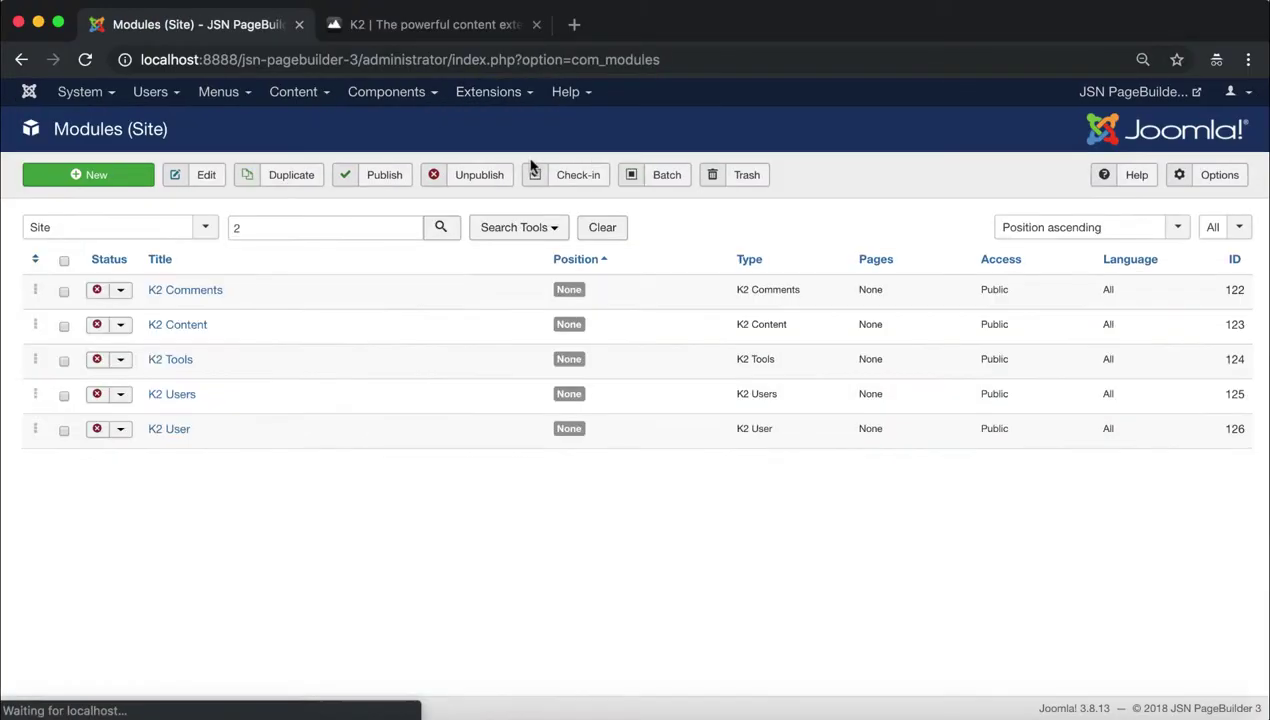
{"action": "left_click", "coordinate": [127, 184]}
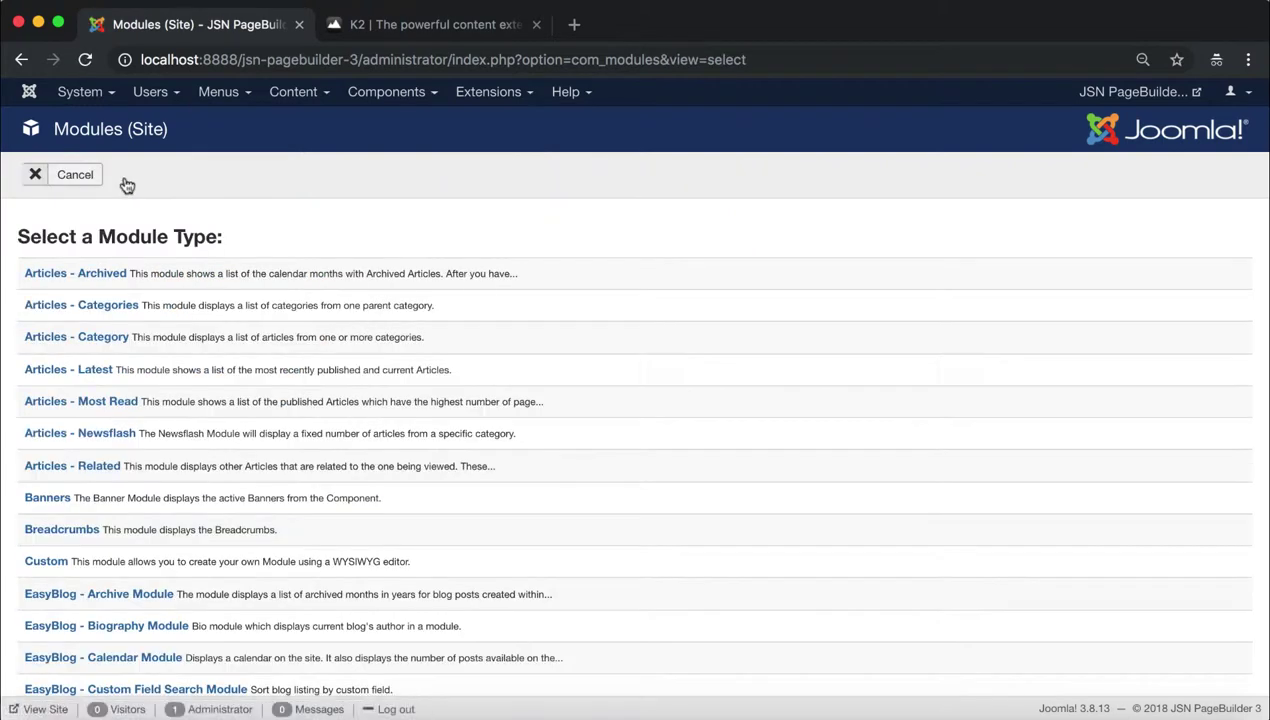
{"action": "left_click", "coordinate": [50, 563]}
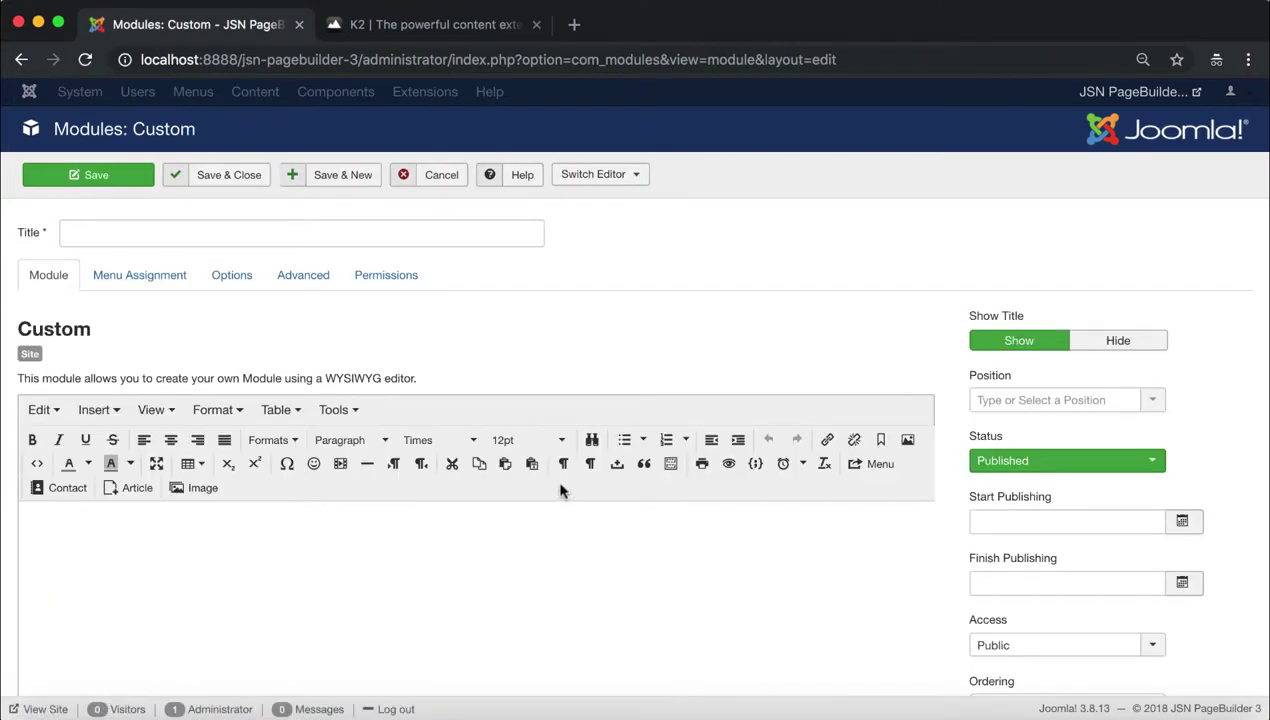
Switch the new custom module's editor to PageBuilder 3 and open its content for editing
{"action": "left_click", "coordinate": [634, 177]}
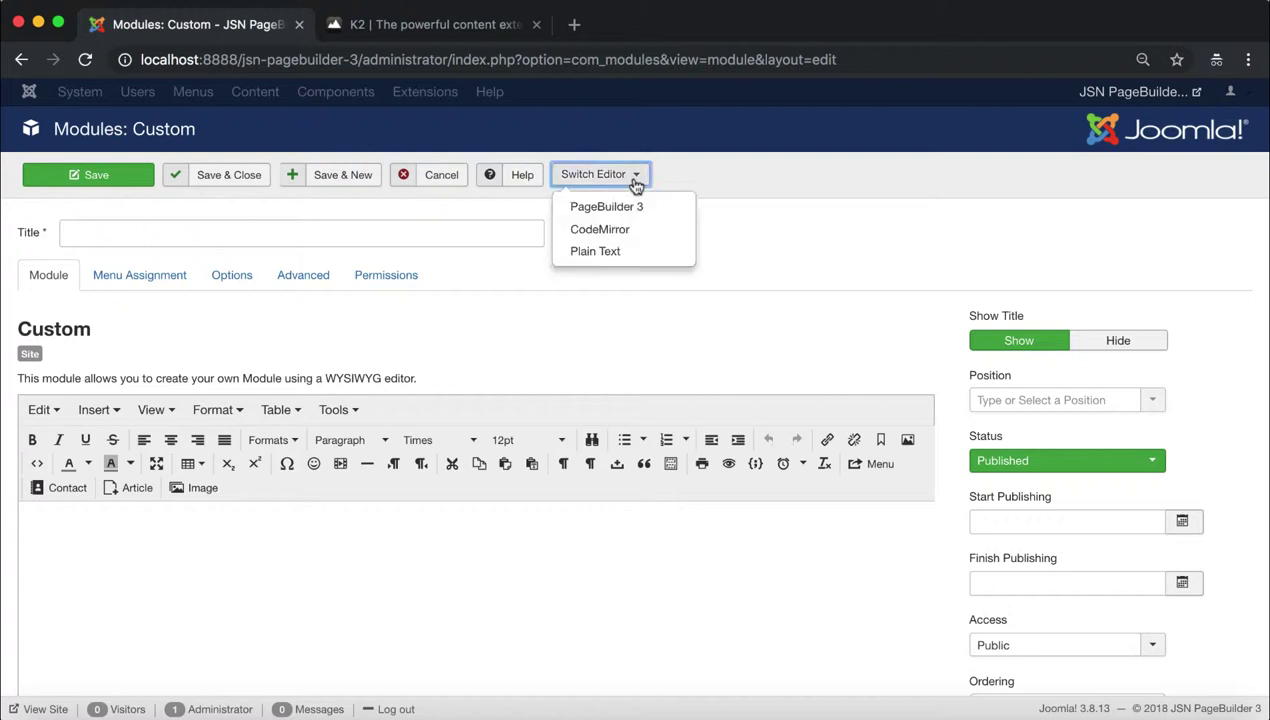
{"action": "left_click", "coordinate": [667, 208]}
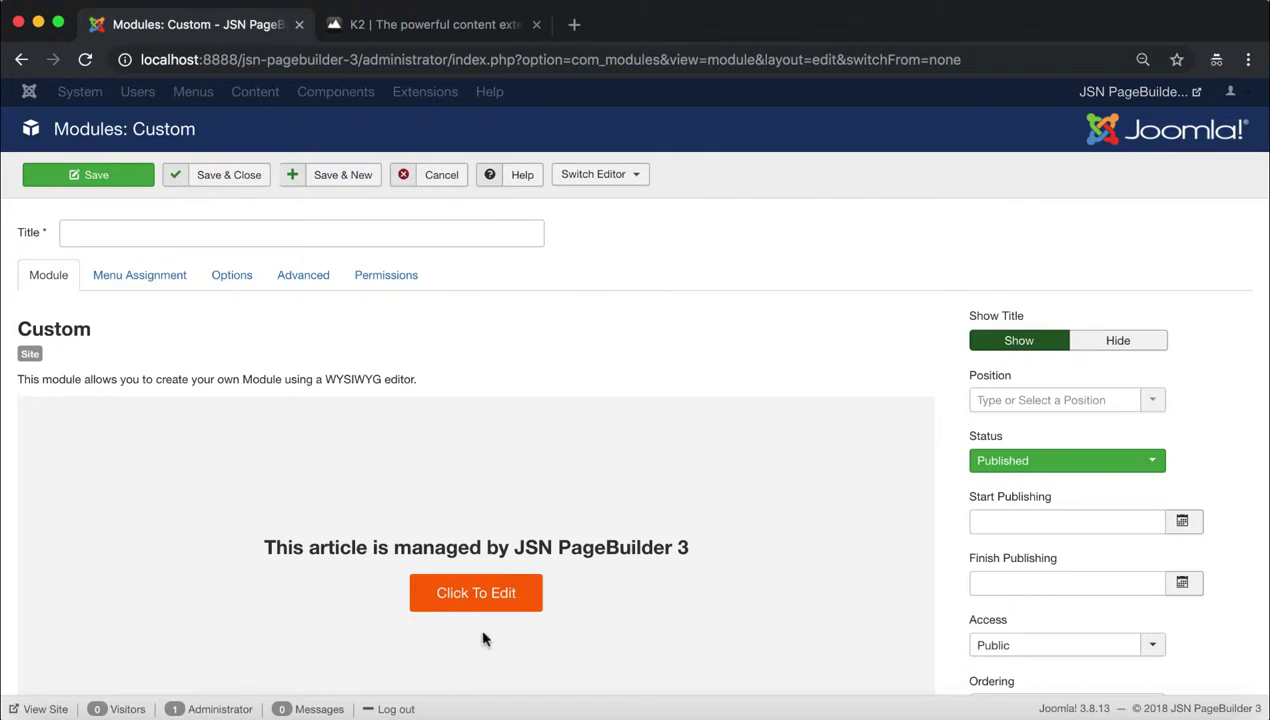
{"action": "left_click", "coordinate": [505, 603]}
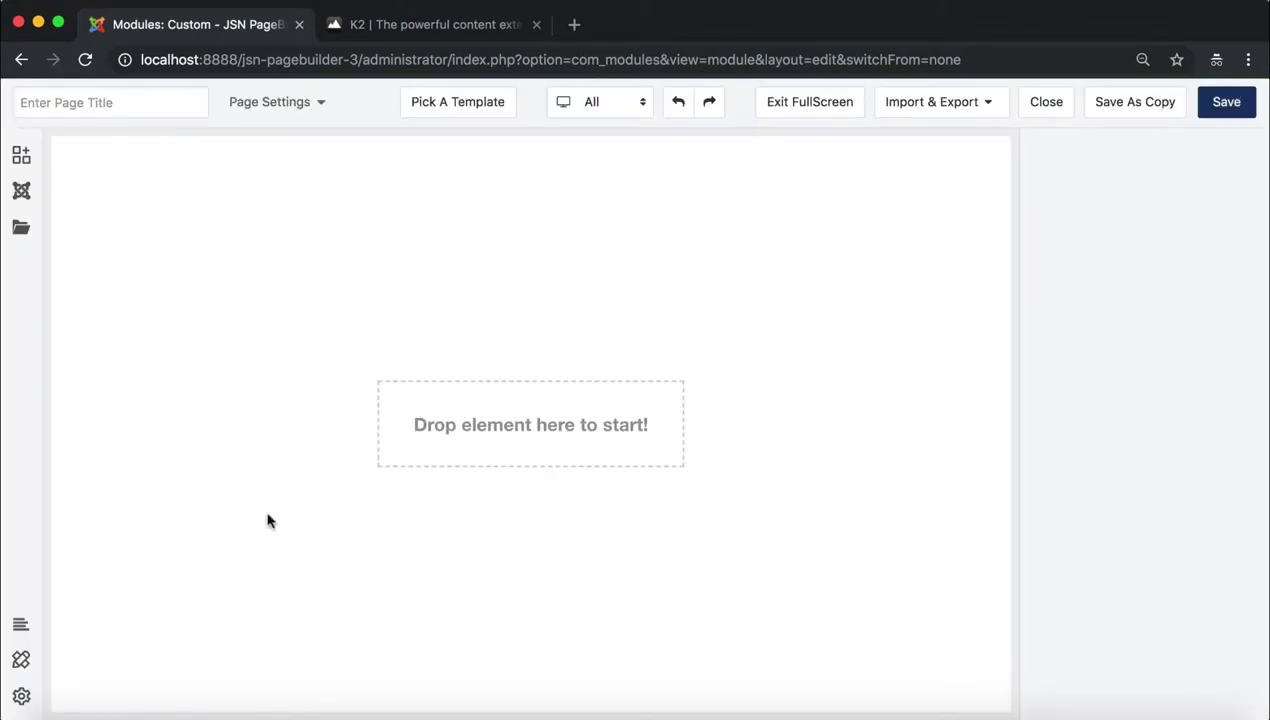
Add the K2 Items element to the empty page, using the layout with three images above centered text
{"action": "left_click", "coordinate": [21, 196]}
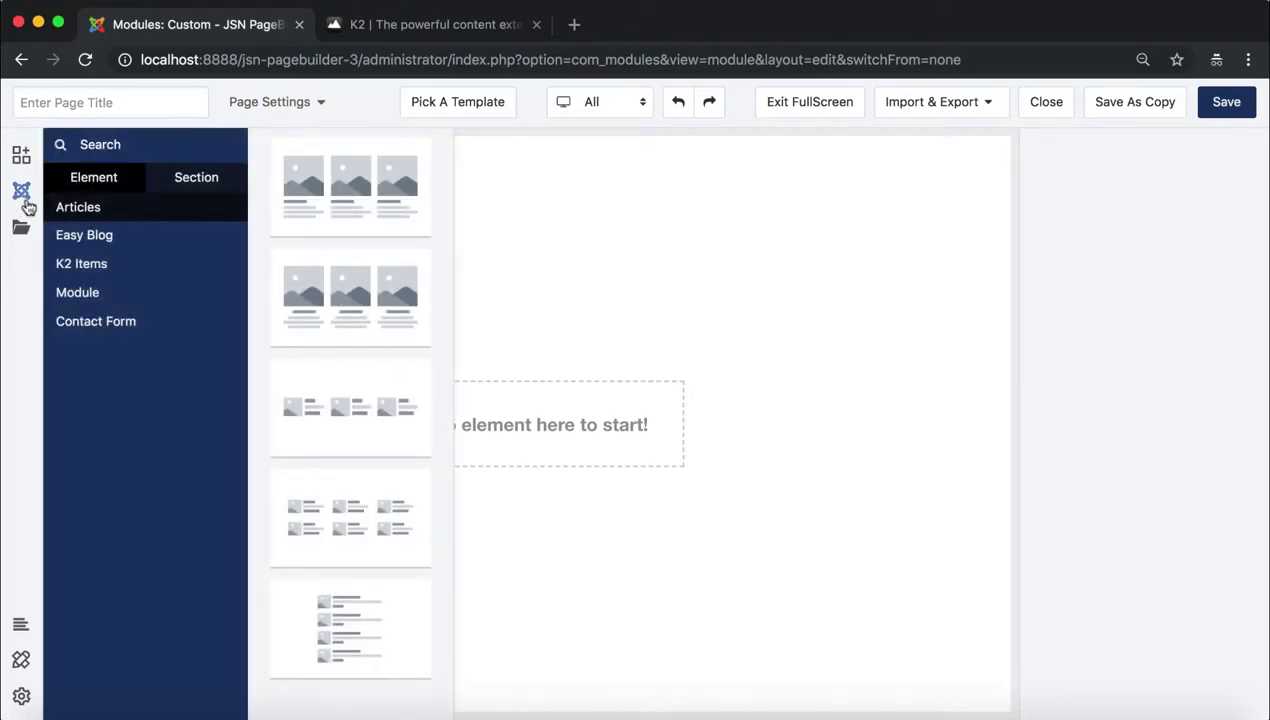
{"action": "left_click", "coordinate": [86, 266]}
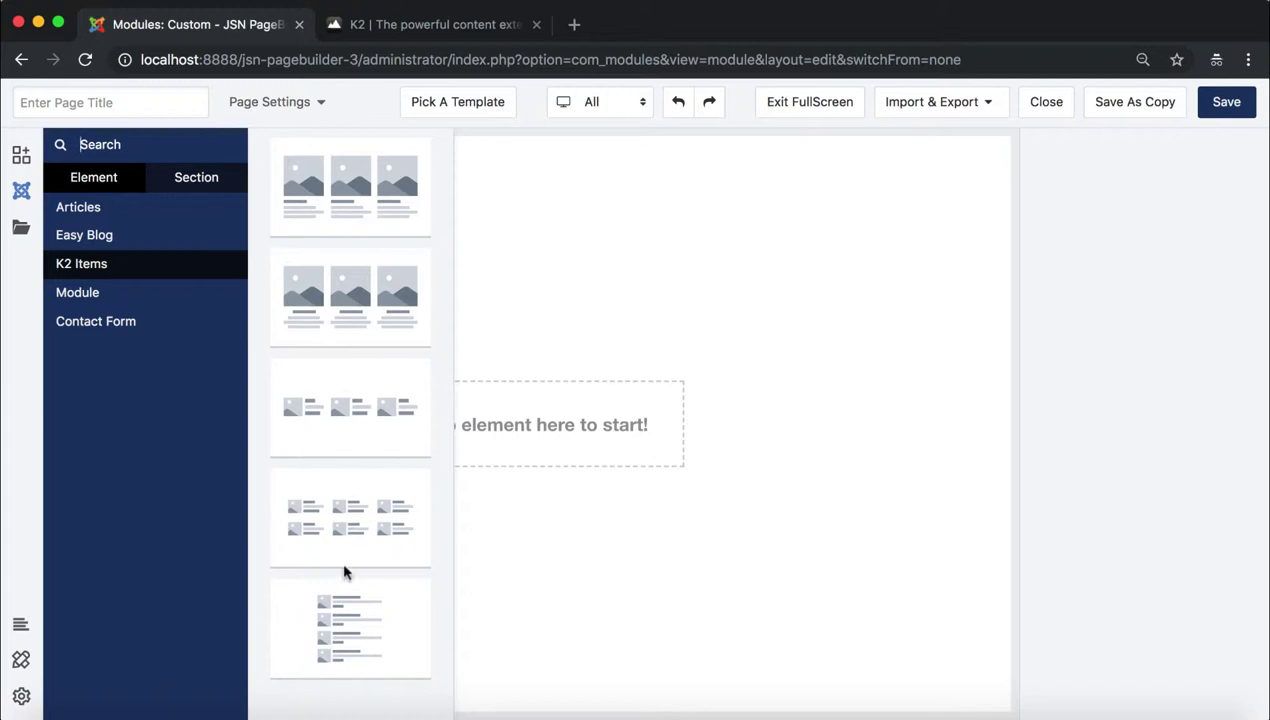
{"action": "left_click_drag", "start_coordinate": [385, 290], "coordinate": [539, 431]}
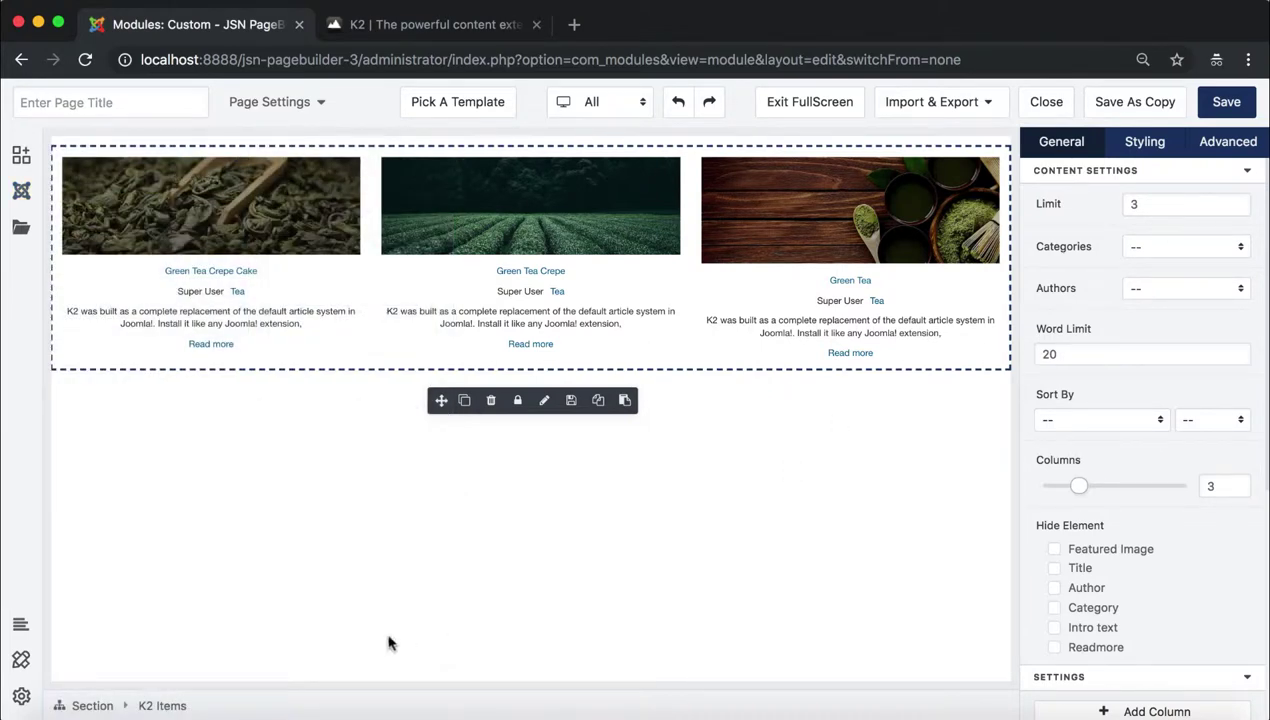
{"action": "left_click_drag", "start_coordinate": [203, 712], "coordinate": [137, 707]}
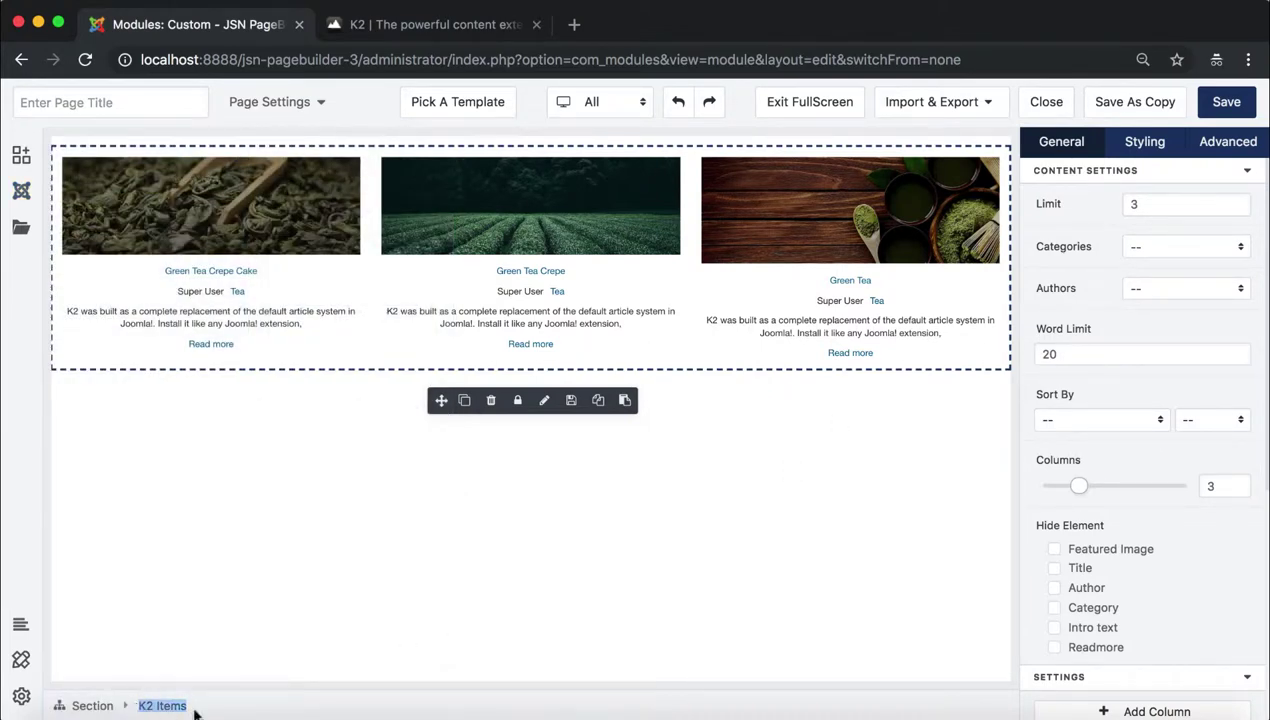
{"action": "left_click", "coordinate": [390, 622]}
{"action": "left_click", "coordinate": [815, 370]}
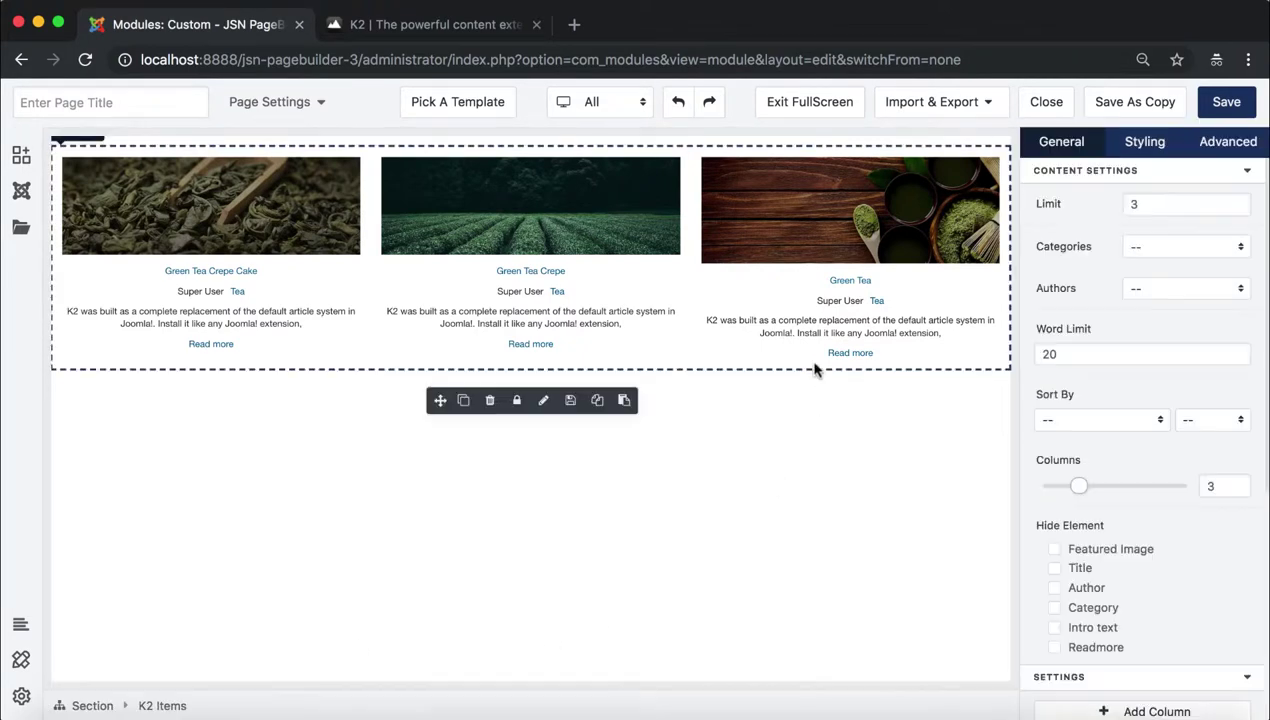
Try different item limits such as 1 and 4 for the K2 Items element and set the limit back to 3
{"action": "left_click", "coordinate": [1169, 203]}
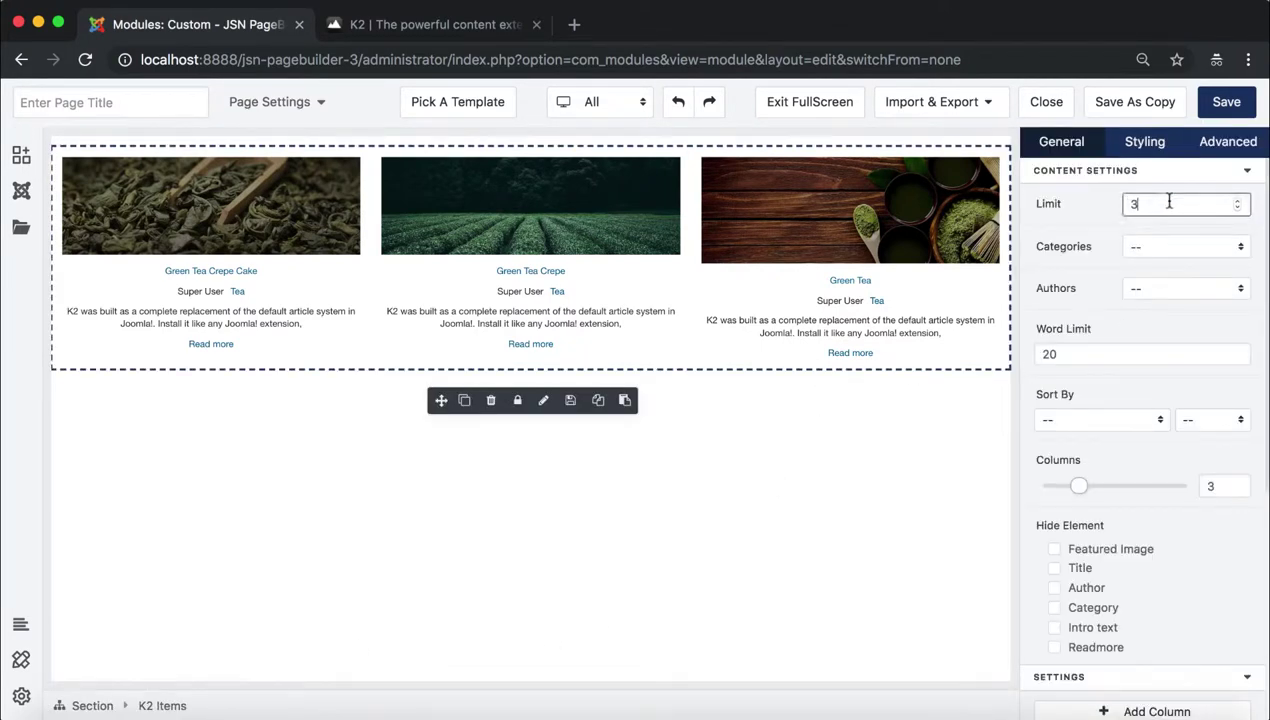
{"action": "key", "text": "BackSpace"}
{"action": "type", "text": "2"}
{"action": "key", "text": "BackSpace"}
{"action": "type", "text": "1"}
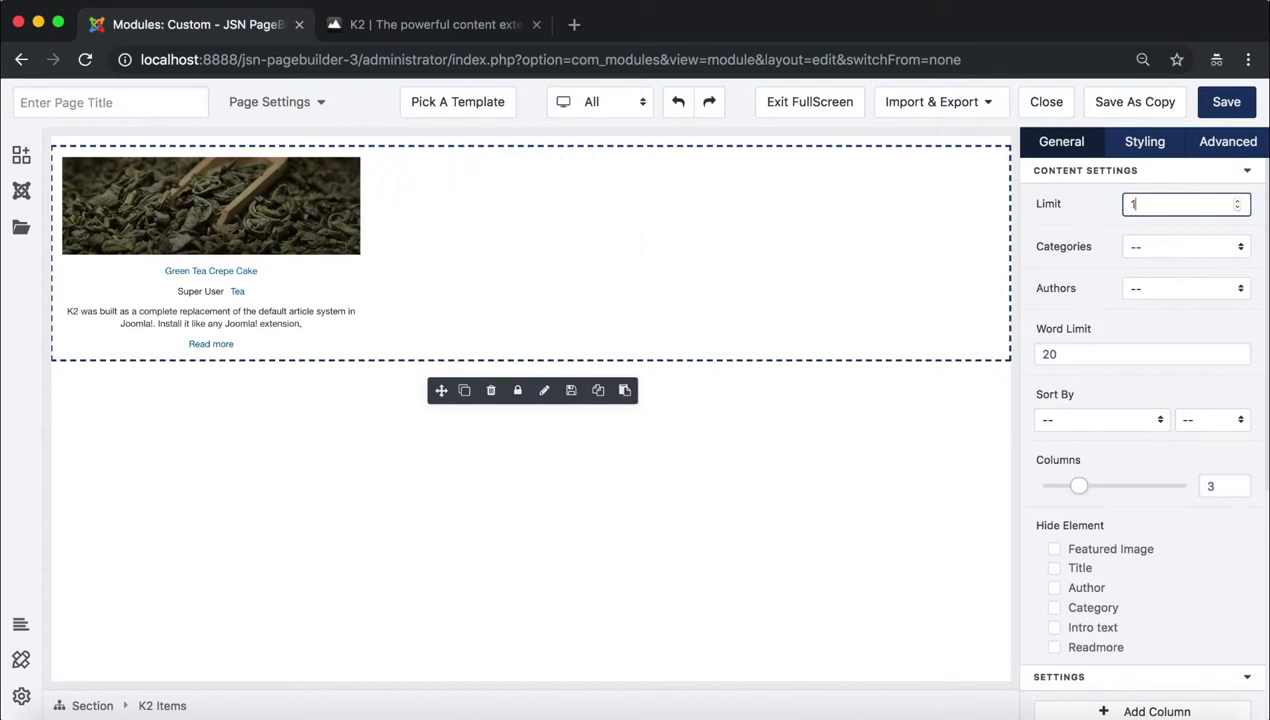
{"action": "key", "text": "BackSpace"}
{"action": "type", "text": "3"}
{"action": "key", "text": "BackSpace"}
{"action": "type", "text": "4"}
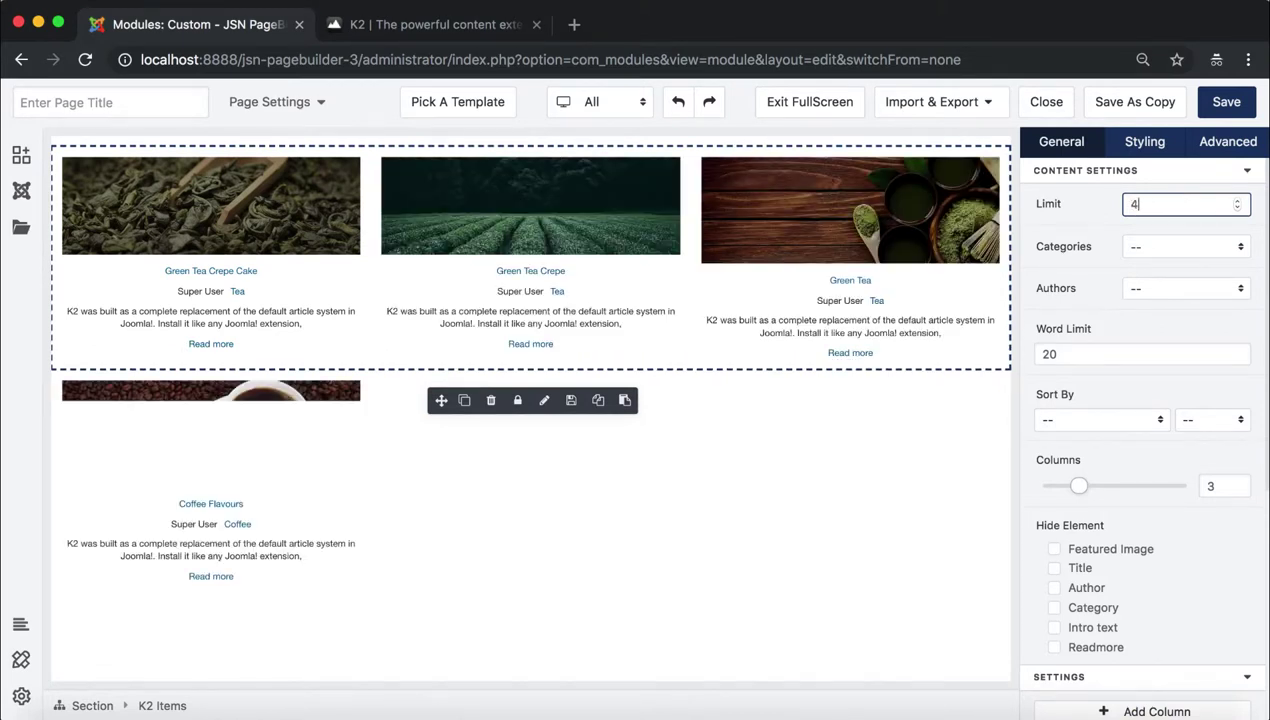
{"action": "key", "text": "BackSpace"}
{"action": "type", "text": "3"}
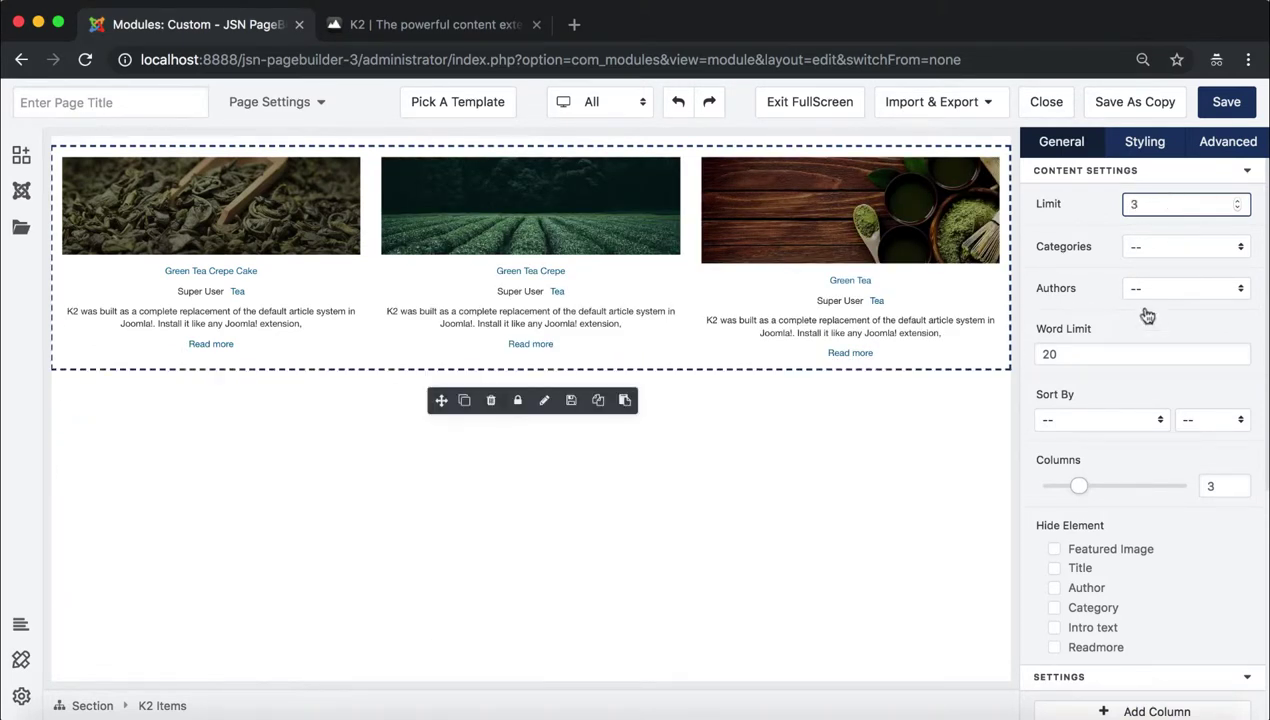
Restrict the K2 Items element to the Coffee category and check the author options without choosing one
{"action": "left_click", "coordinate": [1080, 254]}
{"action": "left_click", "coordinate": [1195, 253]}
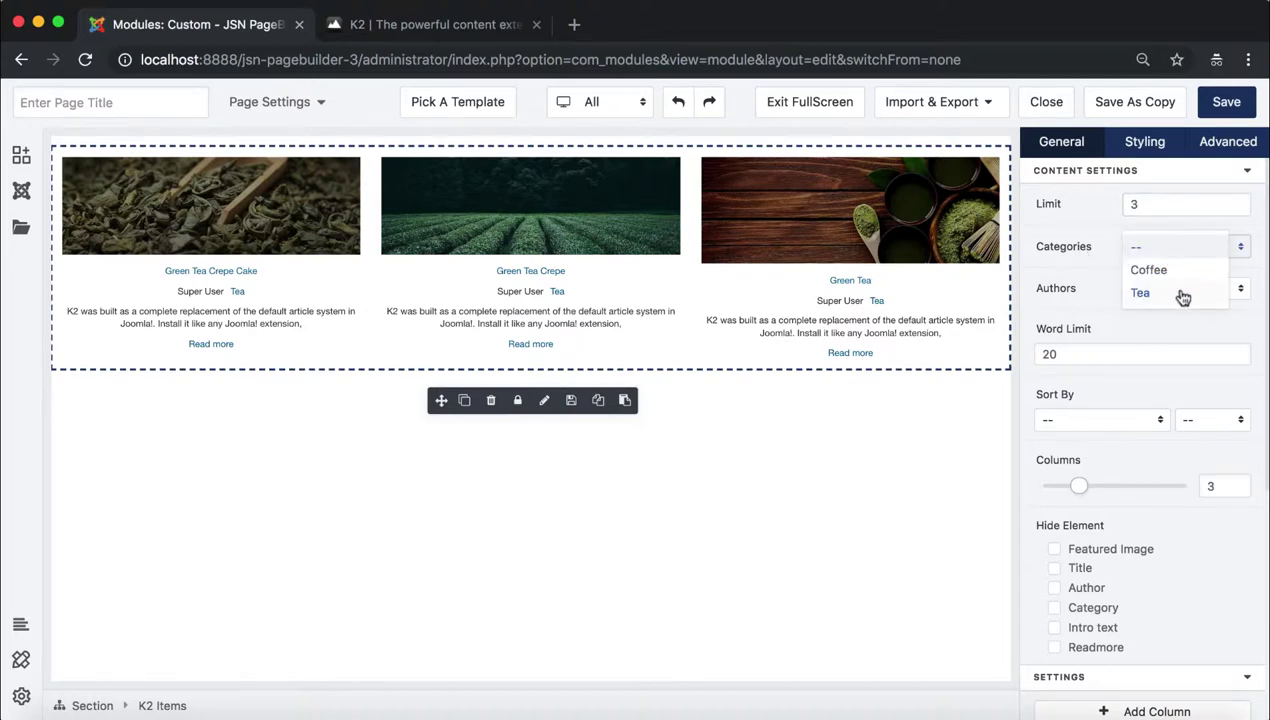
{"action": "left_click", "coordinate": [1182, 275]}
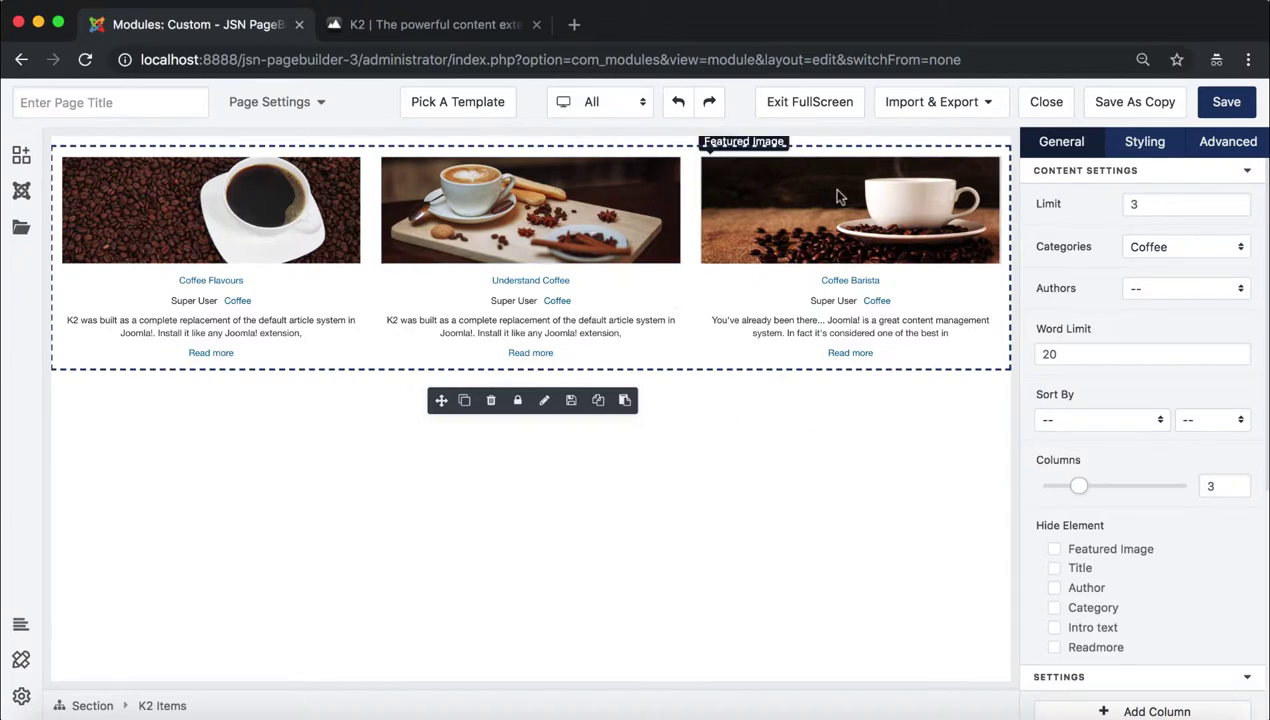
{"action": "left_click", "coordinate": [1224, 289]}
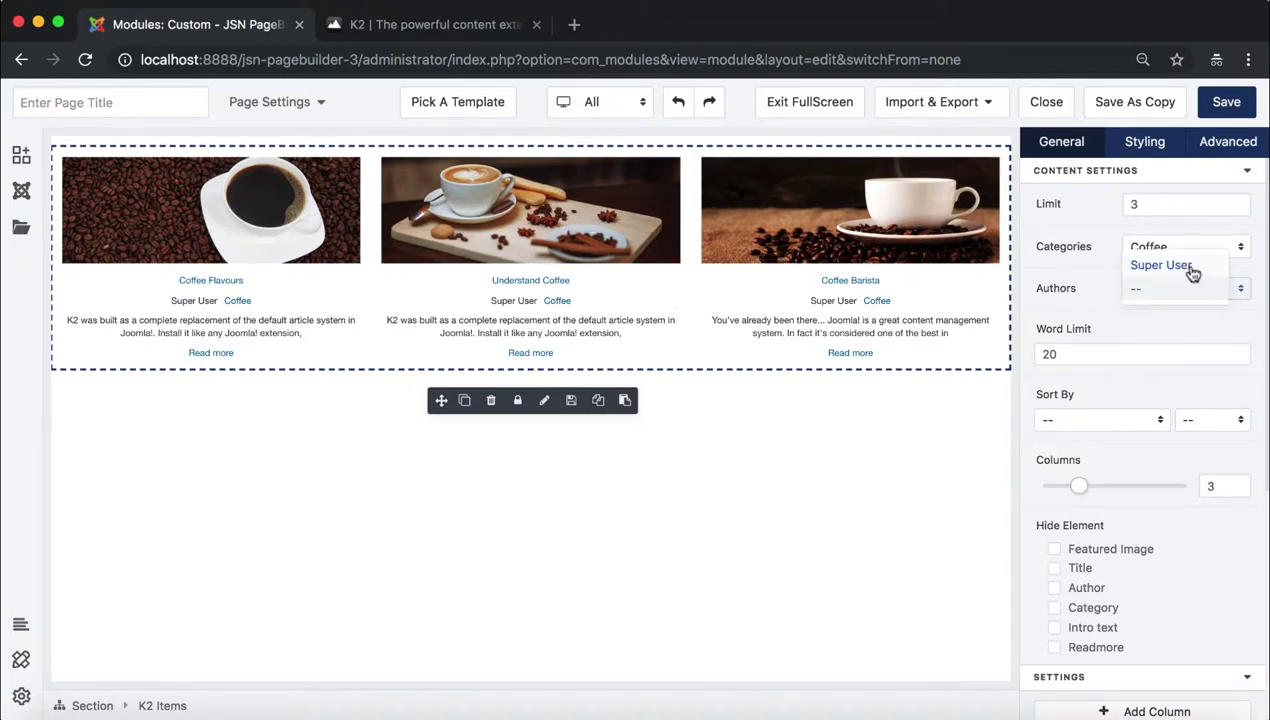
{"action": "left_click", "coordinate": [1197, 339]}
Try shorter intro texts in the K2 Items element and set the word limit to 19
{"action": "left_click", "coordinate": [1187, 355]}
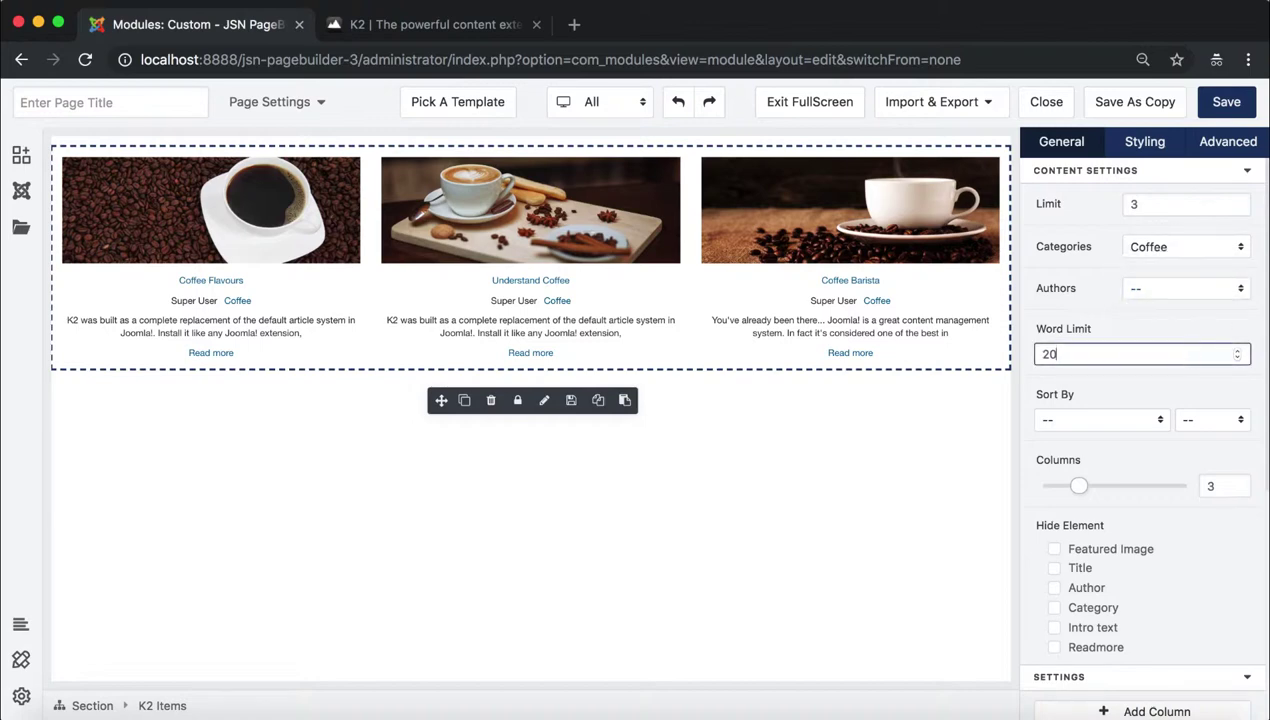
{"action": "key", "text": "Down"}
{"action": "key", "text": "Down"}
{"action": "key", "text": "Down"}
{"action": "key", "text": "Down"}
{"action": "key", "text": "Down"}
{"action": "key", "text": "Down"}
{"action": "key", "text": "Down"}
{"action": "key", "text": "Down"}
{"action": "key", "text": "Down"}
{"action": "key", "text": "Down"}
{"action": "key", "text": "Down"}
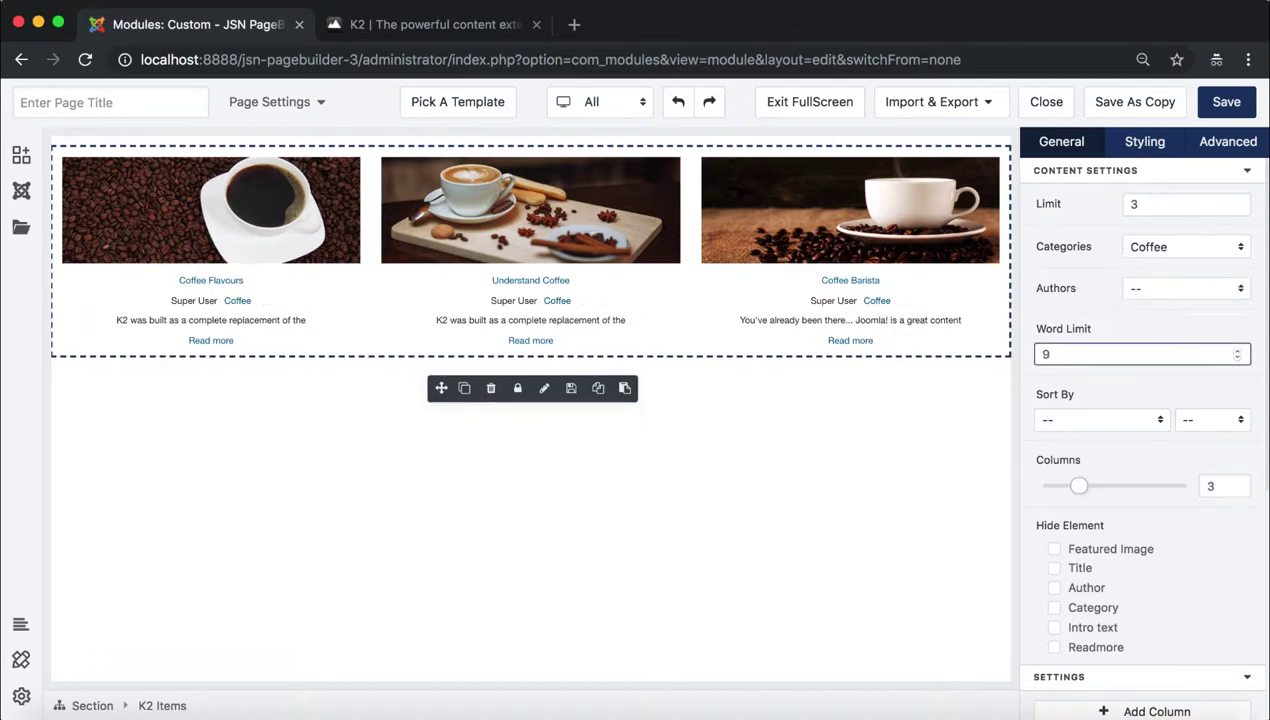
{"action": "key", "text": "Up"}
{"action": "key", "text": "Up"}
{"action": "key", "text": "Up"}
{"action": "key", "text": "Up"}
{"action": "key", "text": "Up"}
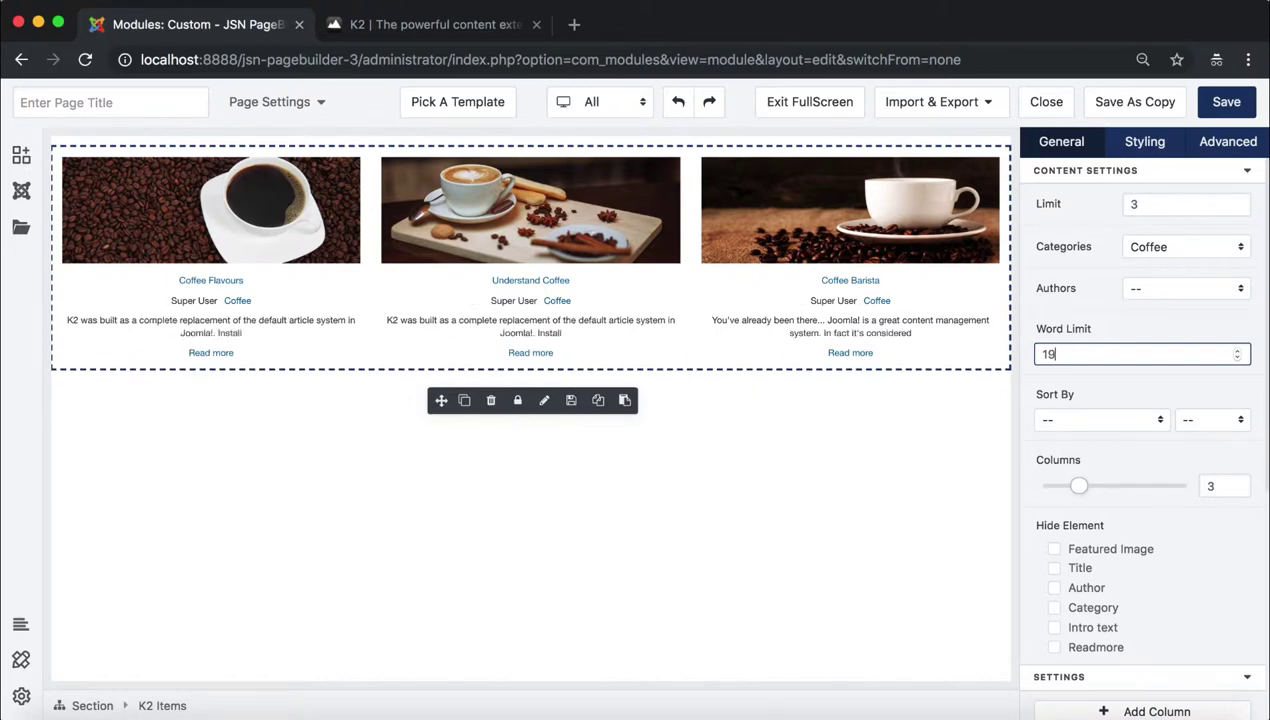
Review the sorting options of the K2 Items element without choosing any
{"action": "left_click", "coordinate": [1137, 400]}
{"action": "left_click", "coordinate": [1141, 427]}
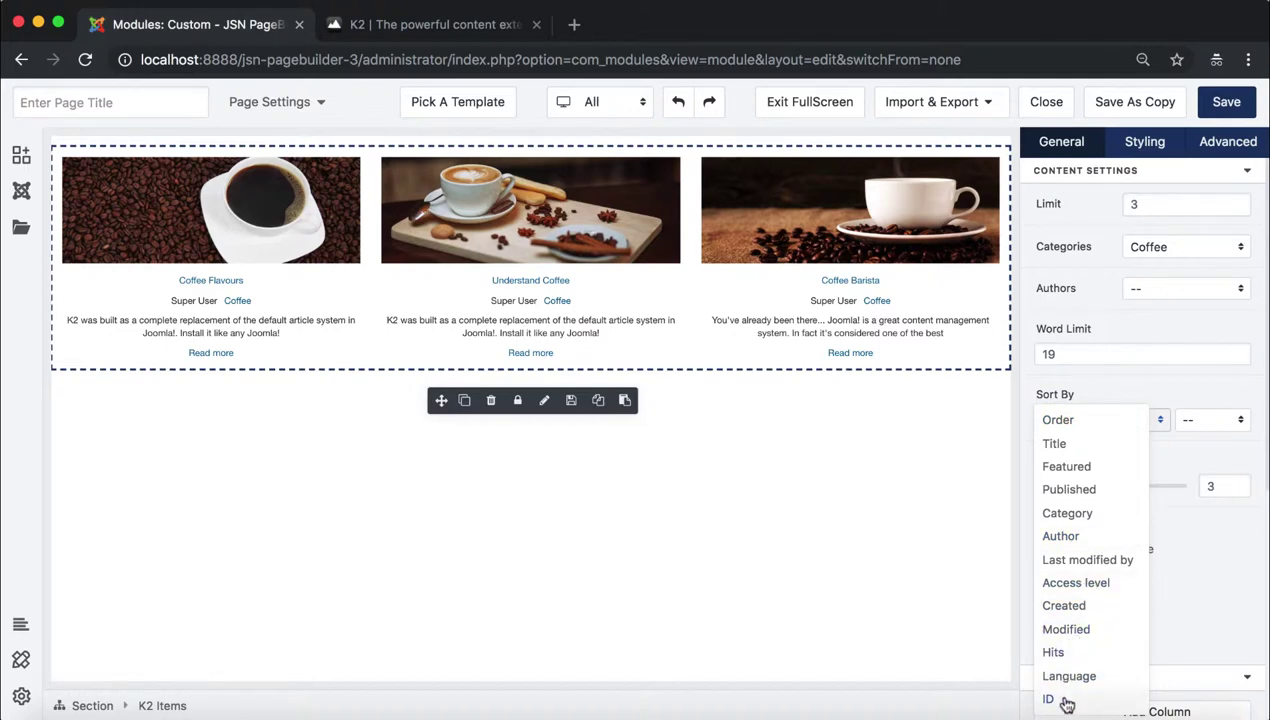
{"action": "left_click", "coordinate": [1210, 442]}
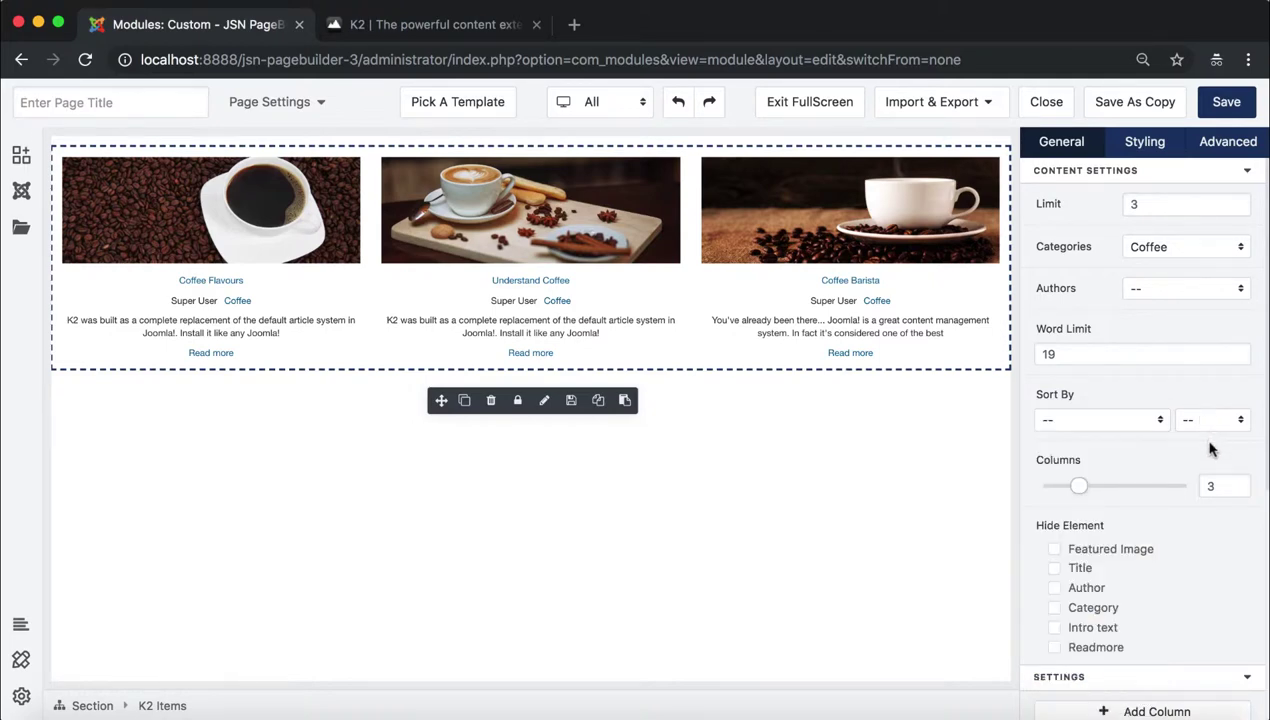
{"action": "left_click", "coordinate": [1205, 422]}
{"action": "left_click", "coordinate": [1245, 490]}
Hide the author in the K2 Items element
{"action": "scroll", "coordinate": [1190, 591], "scroll_direction": "down", "scroll_amount": 5}
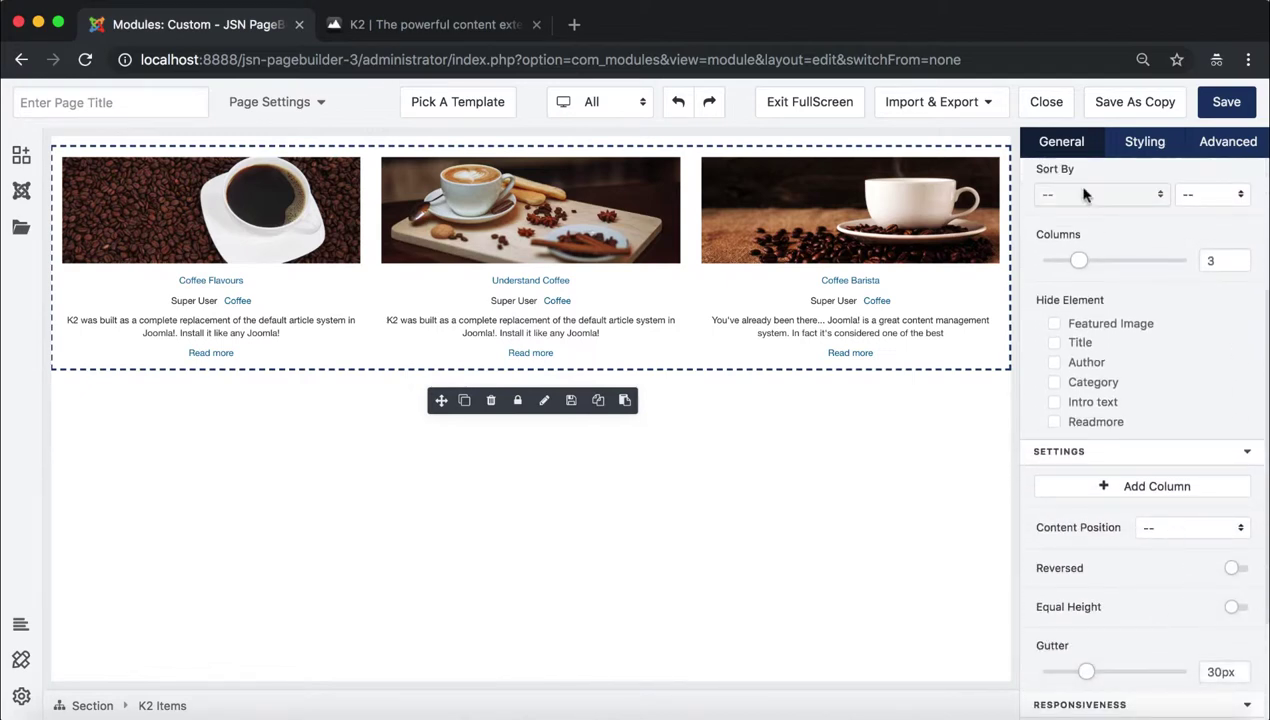
{"action": "left_click_drag", "start_coordinate": [1105, 300], "coordinate": [1034, 298]}
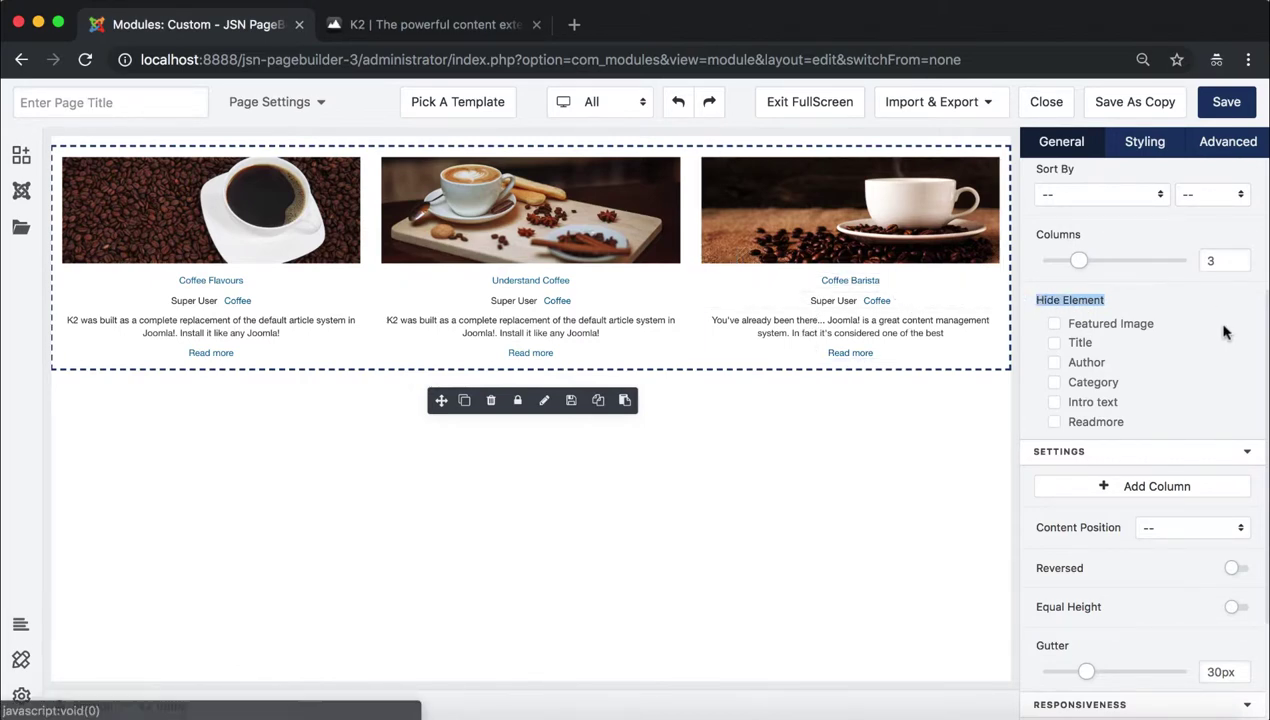
{"action": "left_click", "coordinate": [1207, 357]}
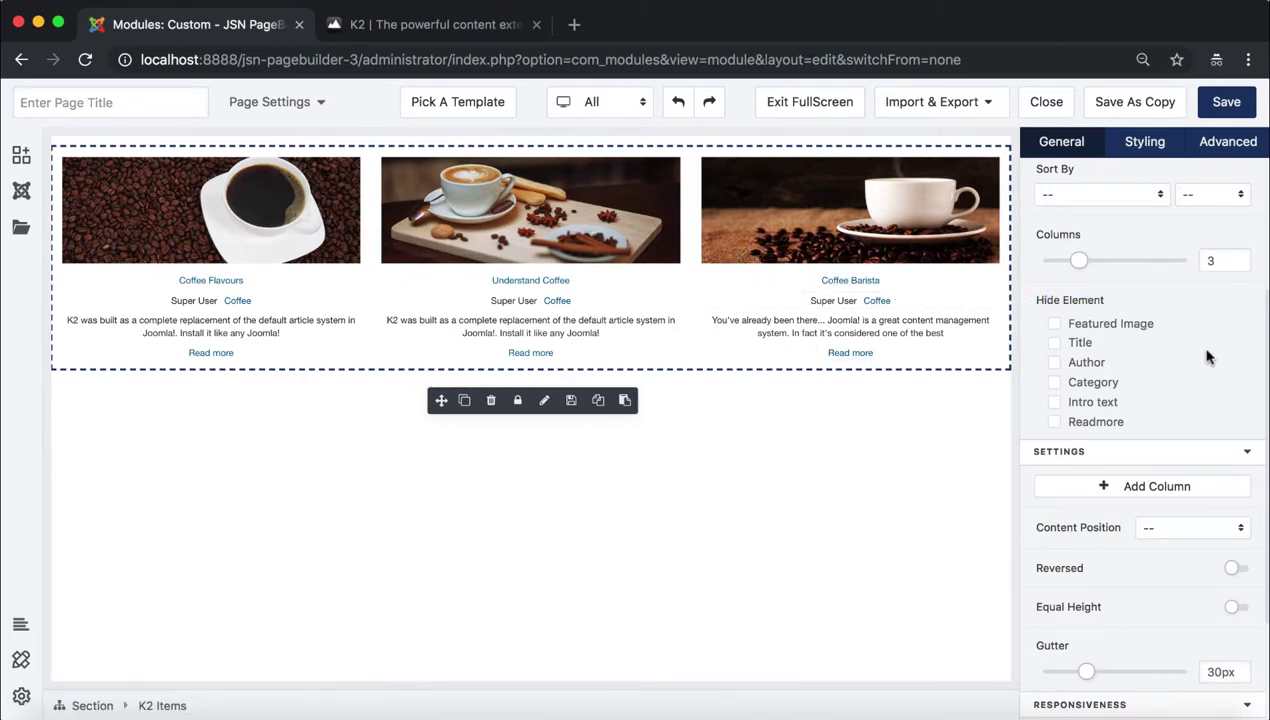
{"action": "left_click", "coordinate": [1054, 362]}
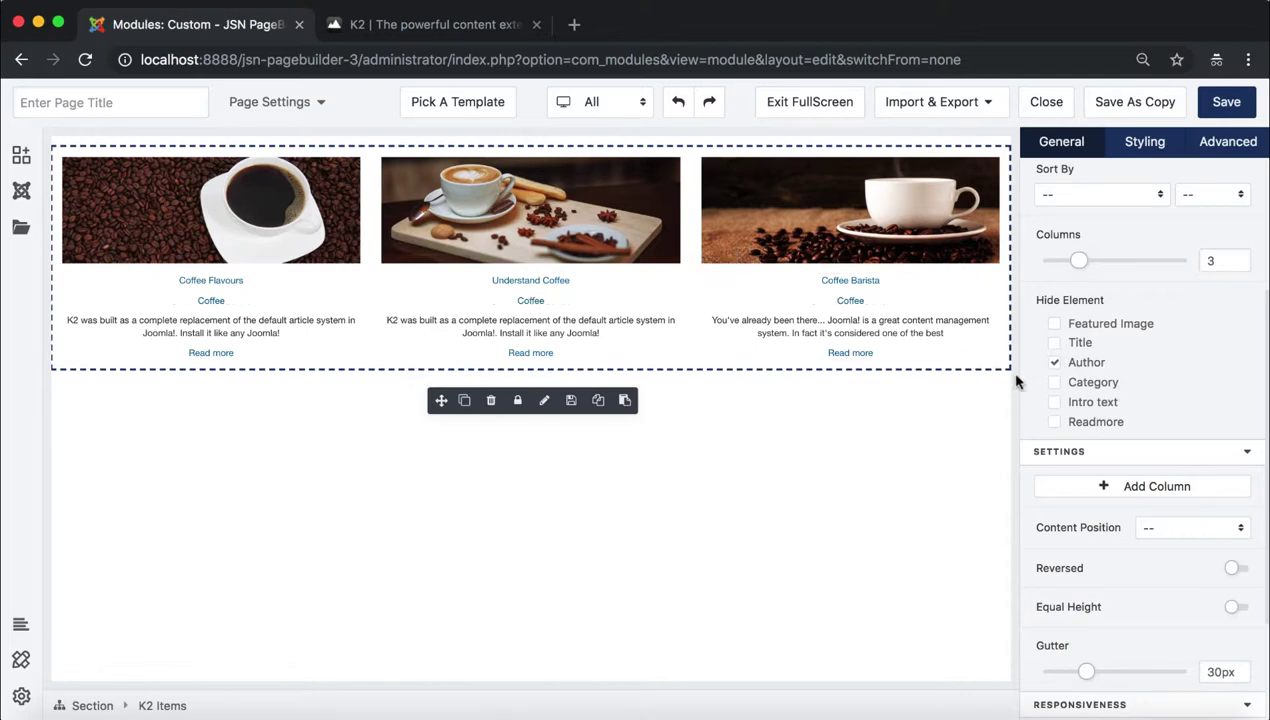
Hide the category in the K2 Items element
{"action": "left_click", "coordinate": [1054, 382]}
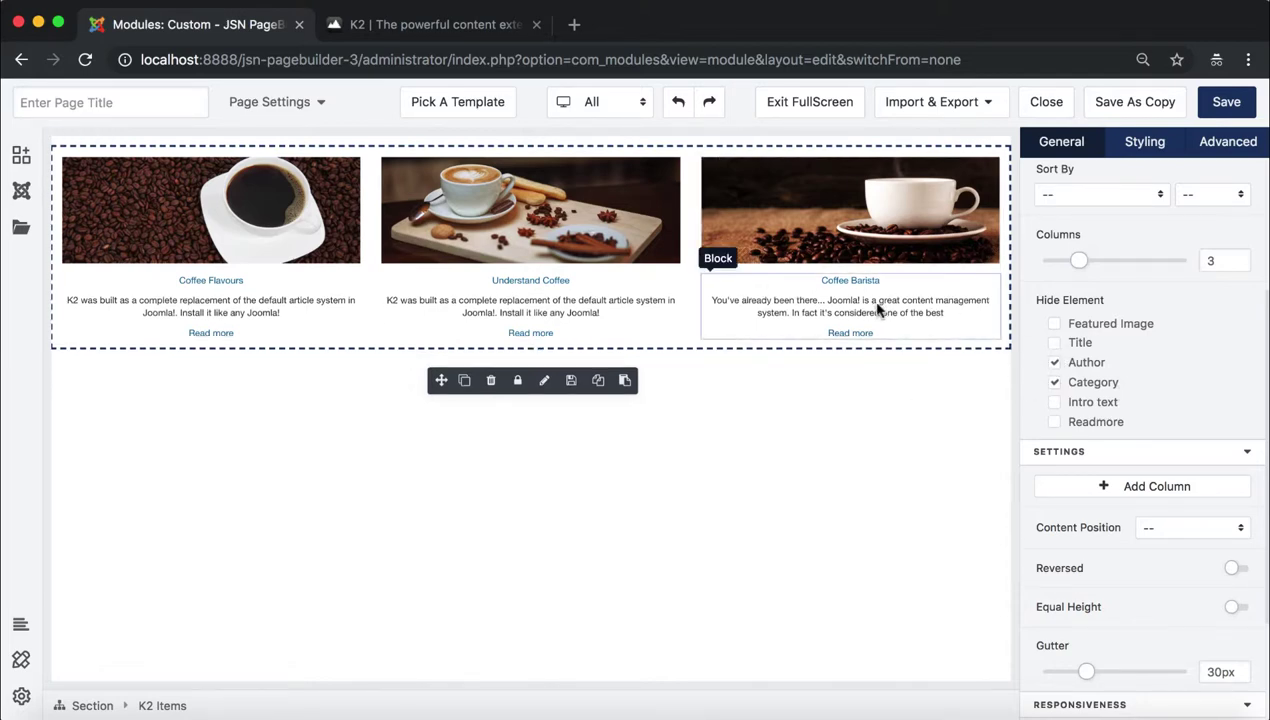
{"action": "scroll", "coordinate": [1186, 443], "scroll_direction": "down", "scroll_amount": 3}
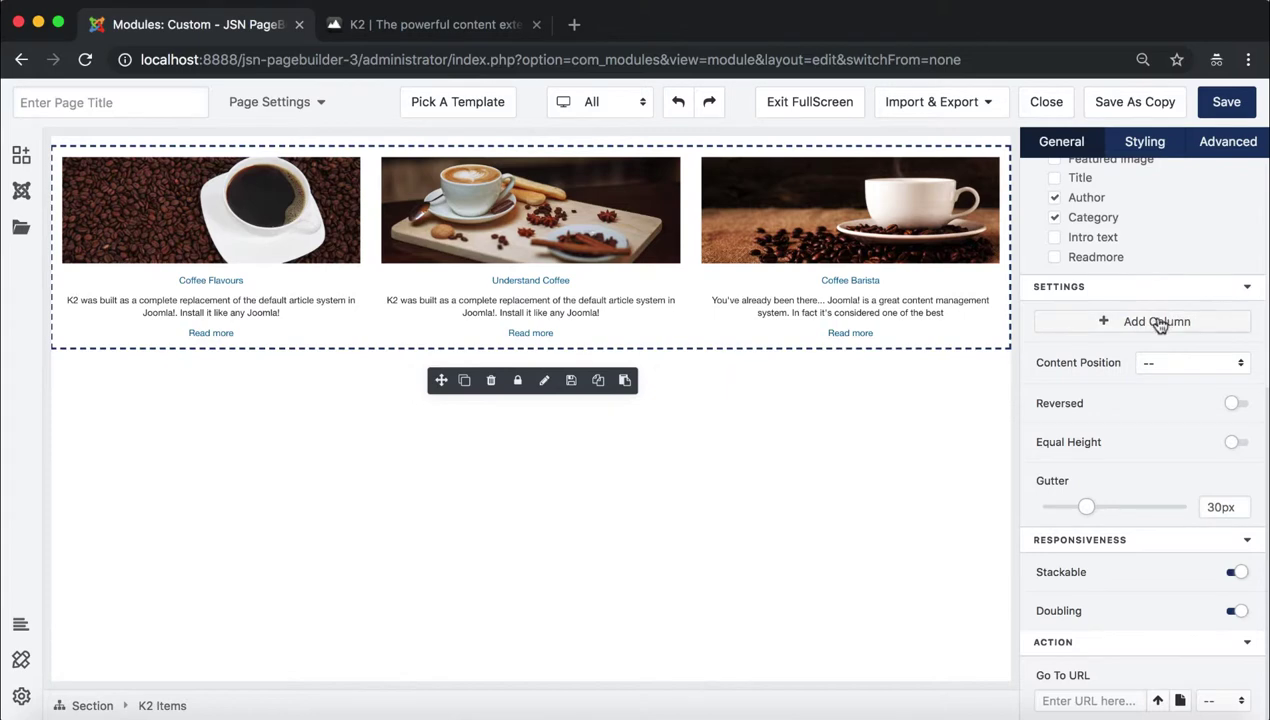
Style the K2 item titles with the Roboto font at size 20
{"action": "left_click", "coordinate": [853, 281]}
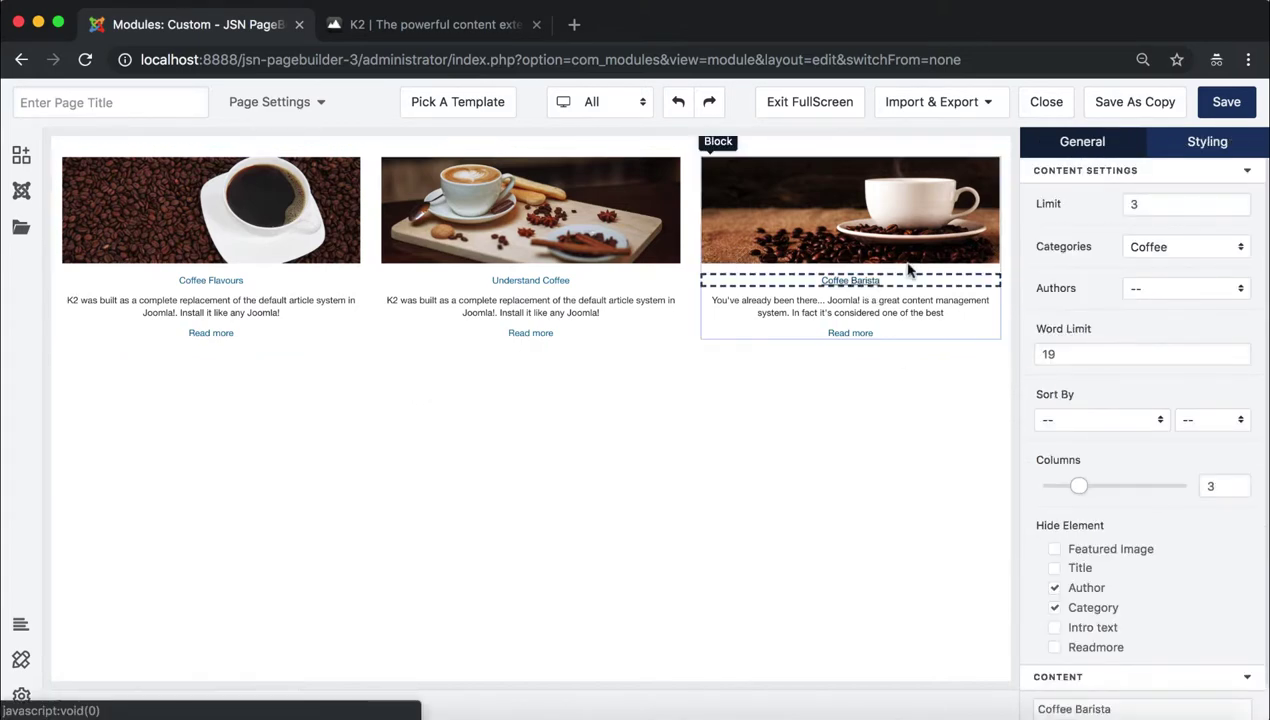
{"action": "left_click", "coordinate": [1210, 147]}
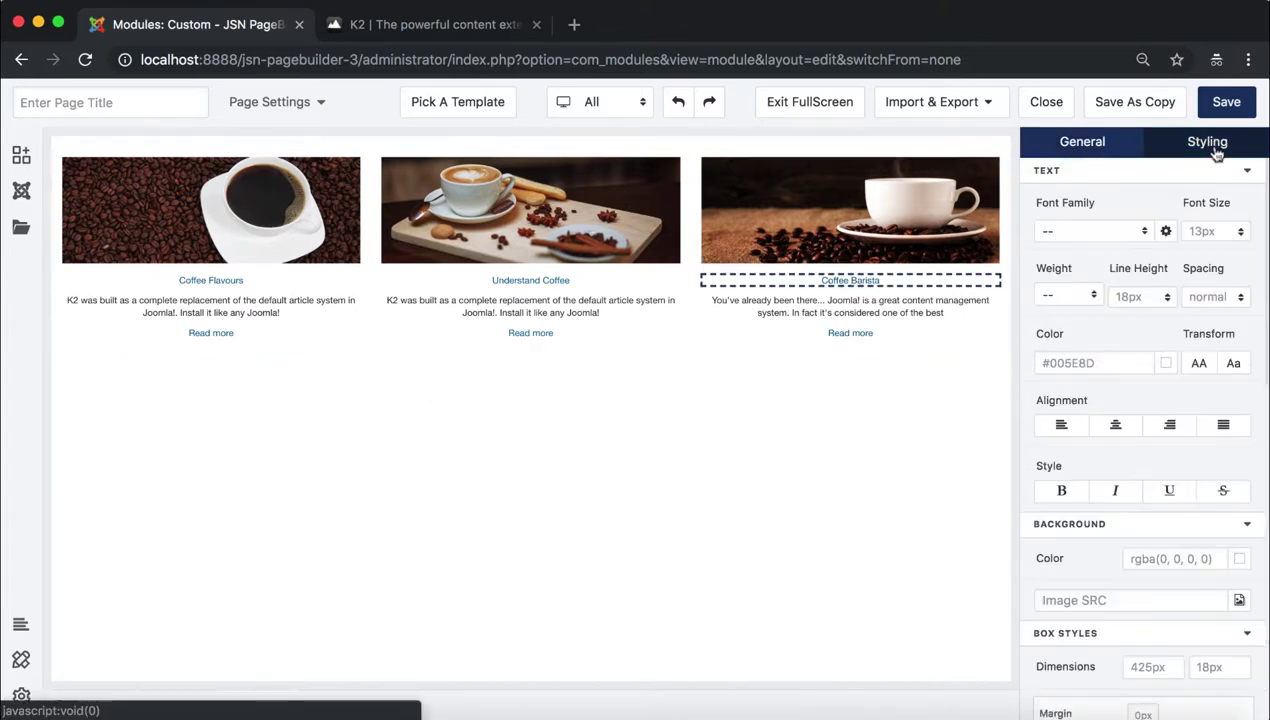
{"action": "left_click", "coordinate": [1081, 231]}
{"action": "left_click", "coordinate": [1066, 304]}
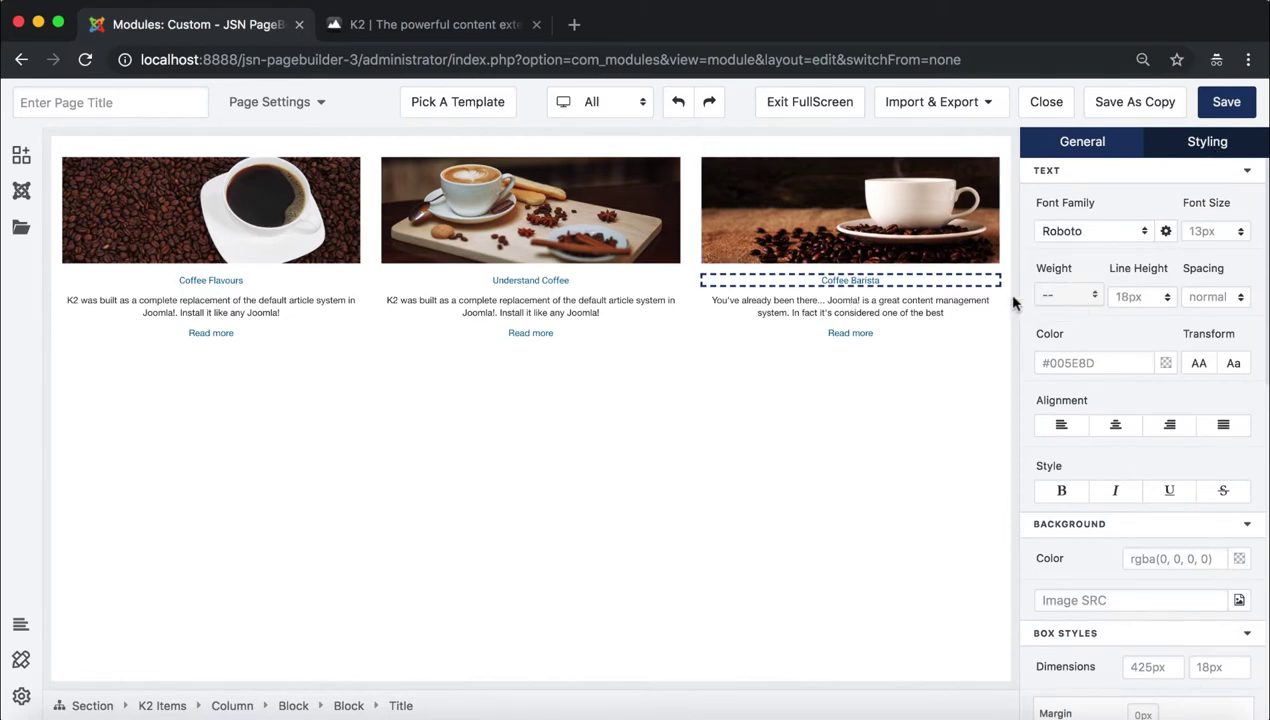
{"action": "left_click", "coordinate": [1214, 230]}
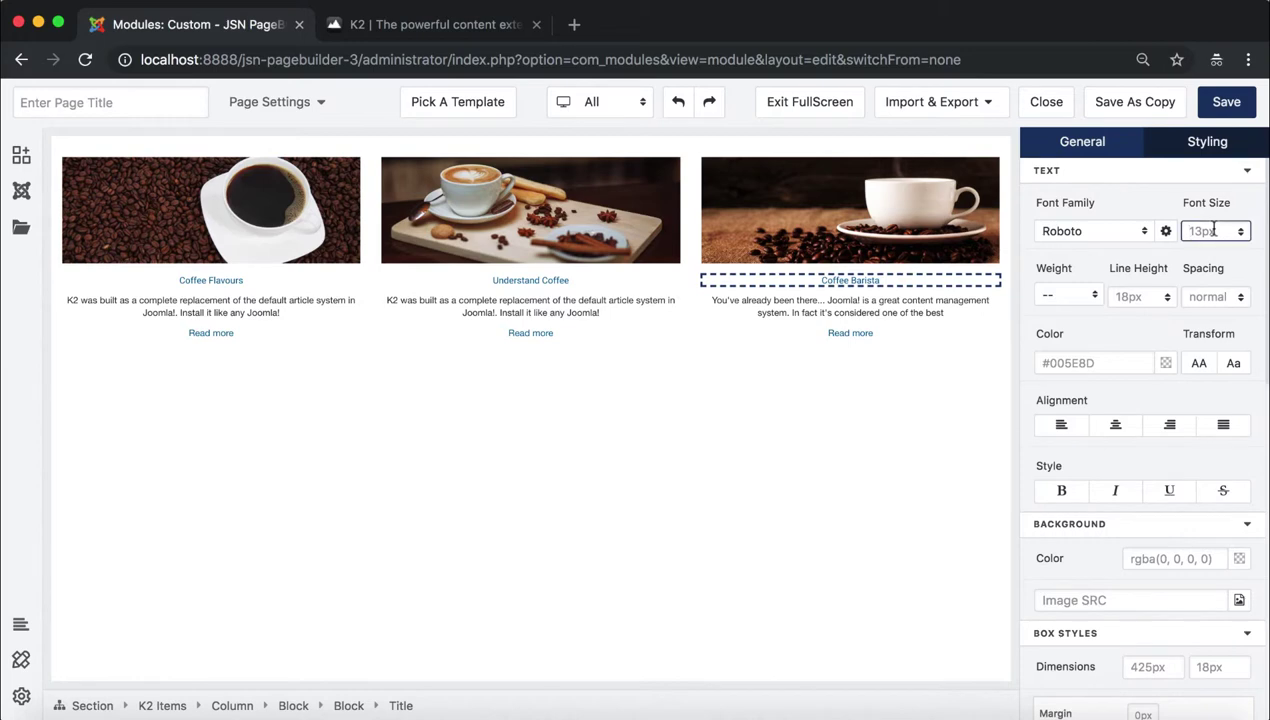
{"action": "type", "text": "20"}
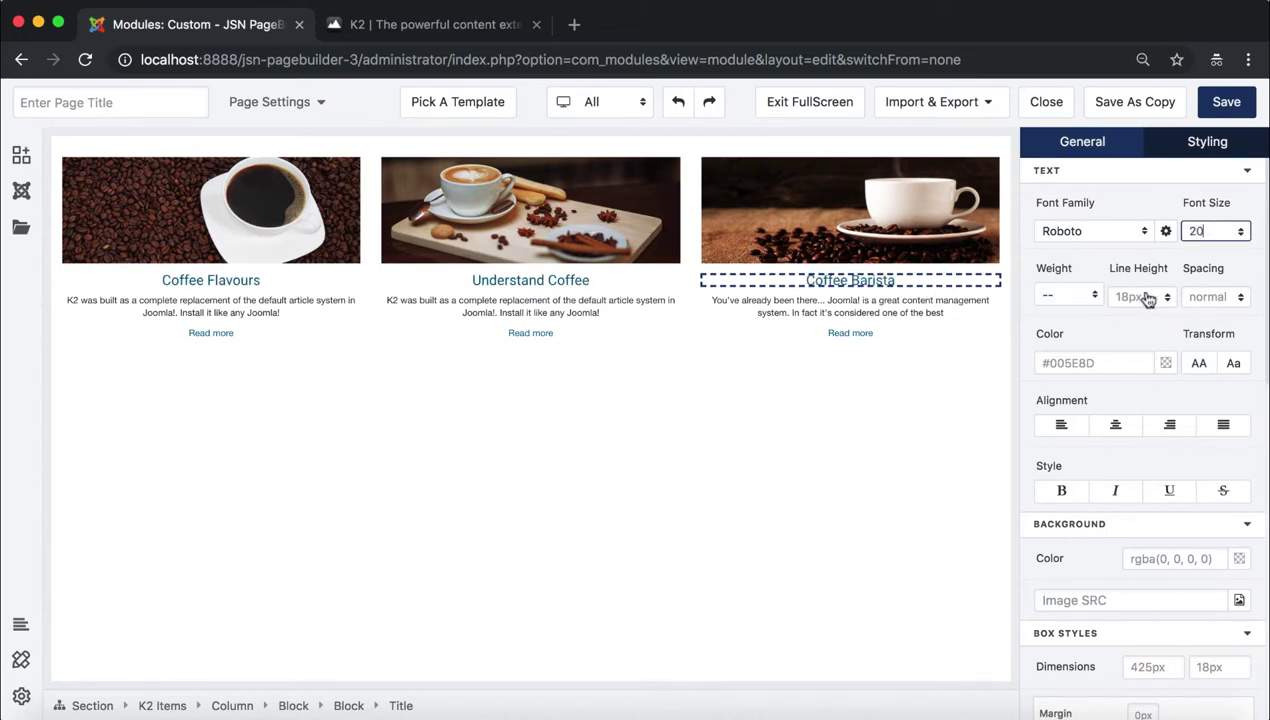
Color the K2 item titles brown (#8B572A) and make them bold
{"action": "left_click", "coordinate": [1166, 363]}
{"action": "left_click", "coordinate": [1154, 615]}
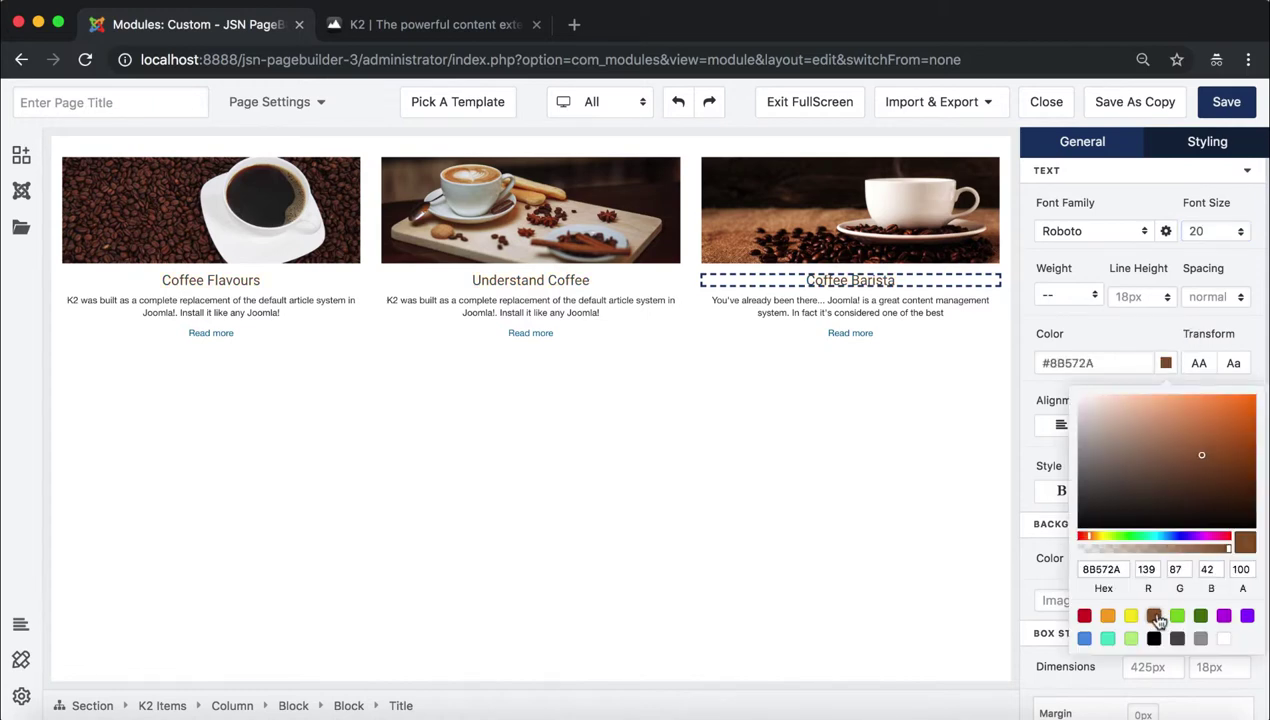
{"action": "left_click", "coordinate": [1025, 404]}
{"action": "left_click", "coordinate": [1063, 491]}
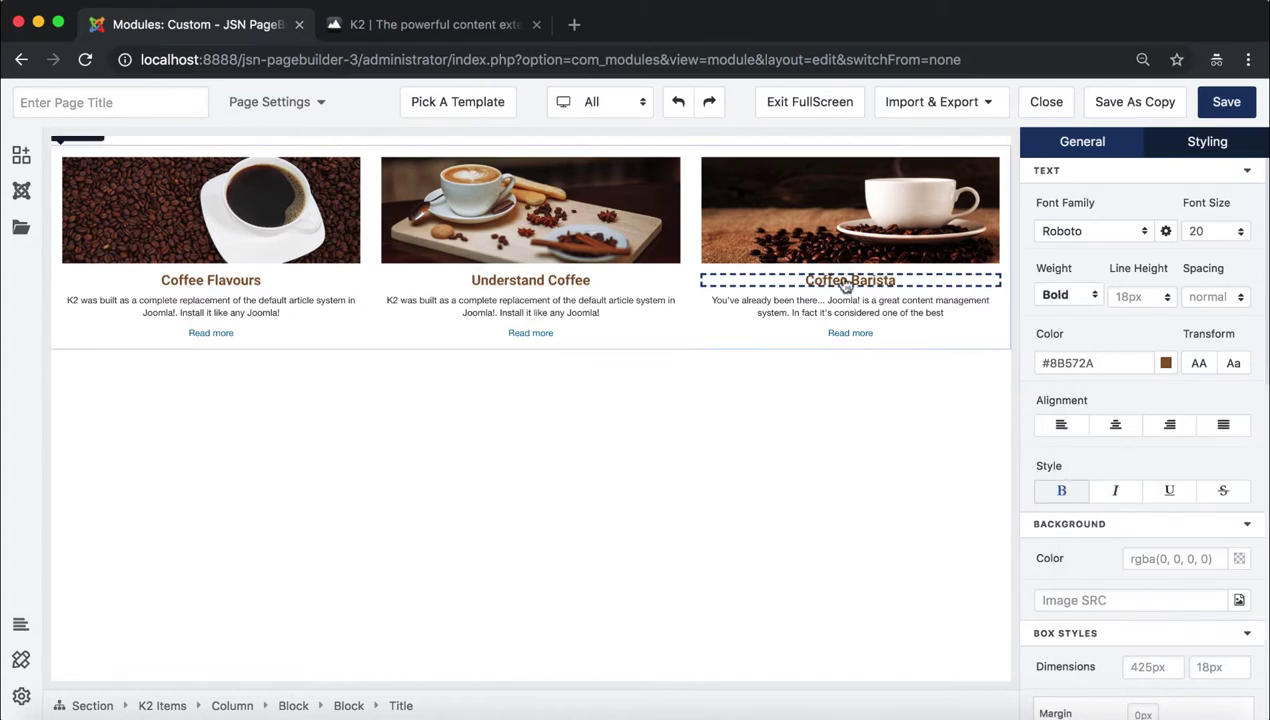
{"action": "scroll", "coordinate": [1100, 519], "scroll_direction": "down", "scroll_amount": 5}
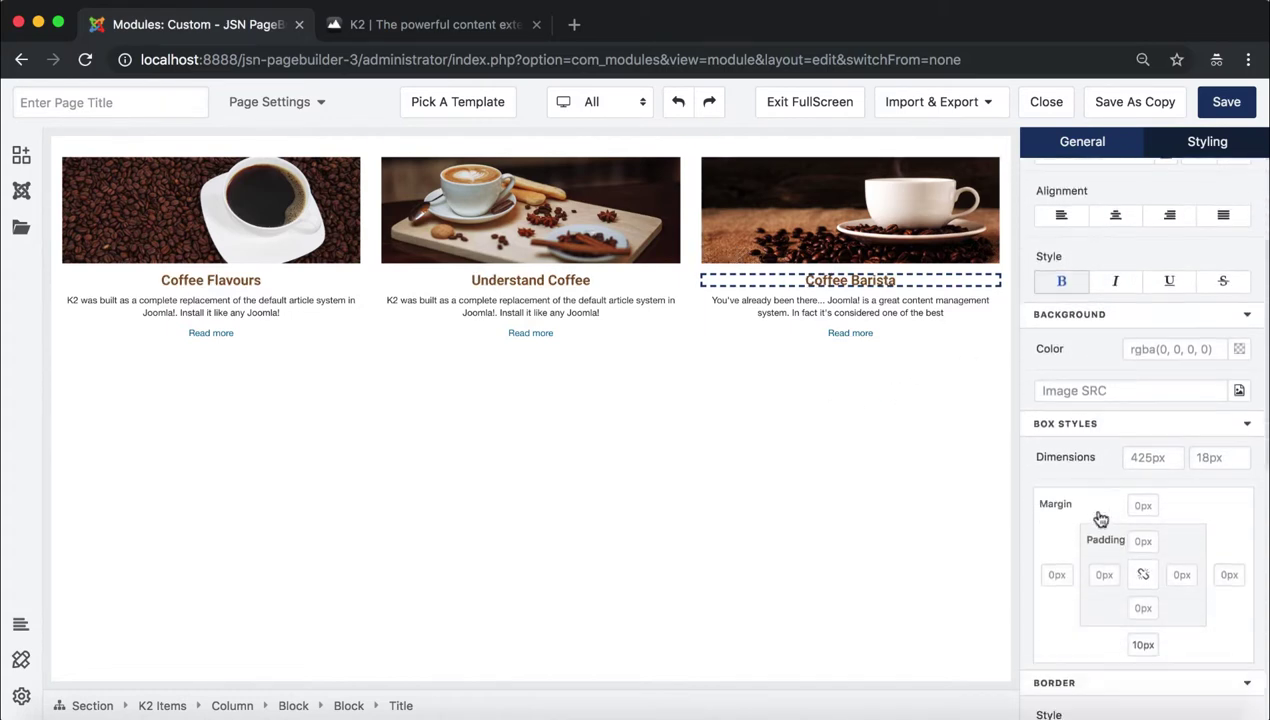
{"action": "scroll", "coordinate": [1125, 598], "scroll_direction": "down", "scroll_amount": 3}
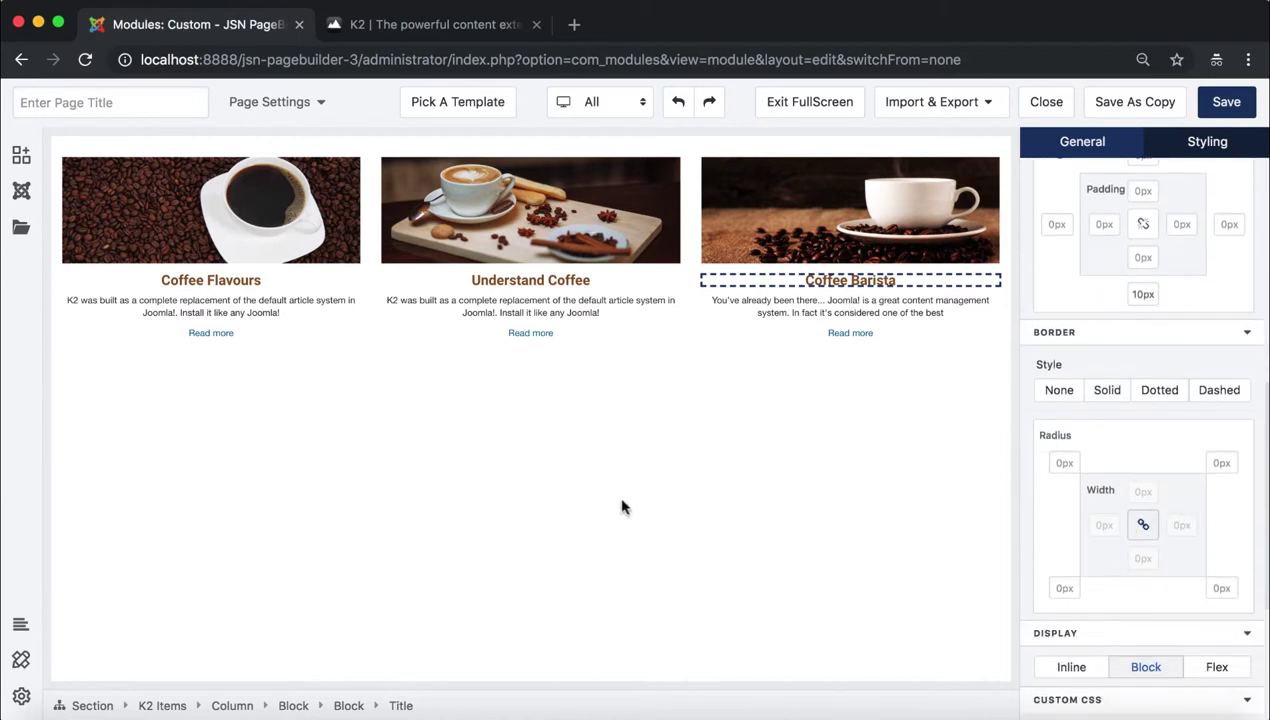
Title the module "K2 Content", save it, and dismiss the confirmation message
{"action": "left_click", "coordinate": [108, 103]}
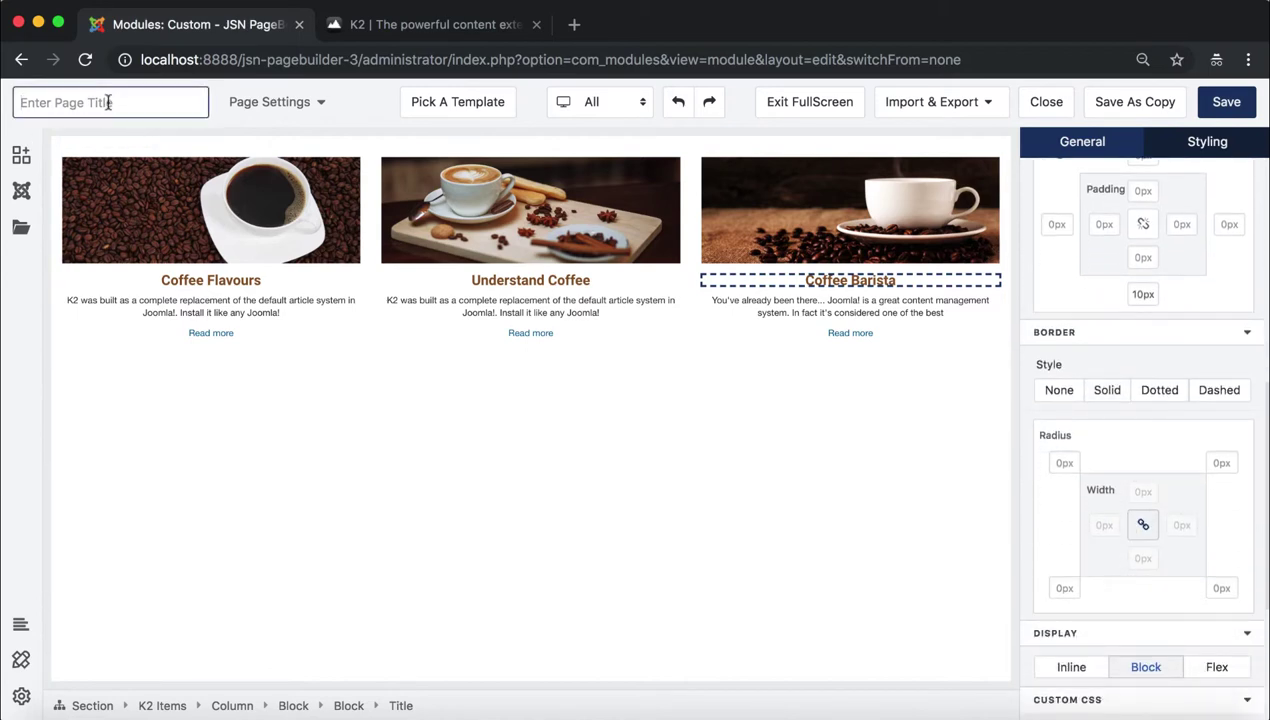
{"action": "type", "text": "K2 Content"}
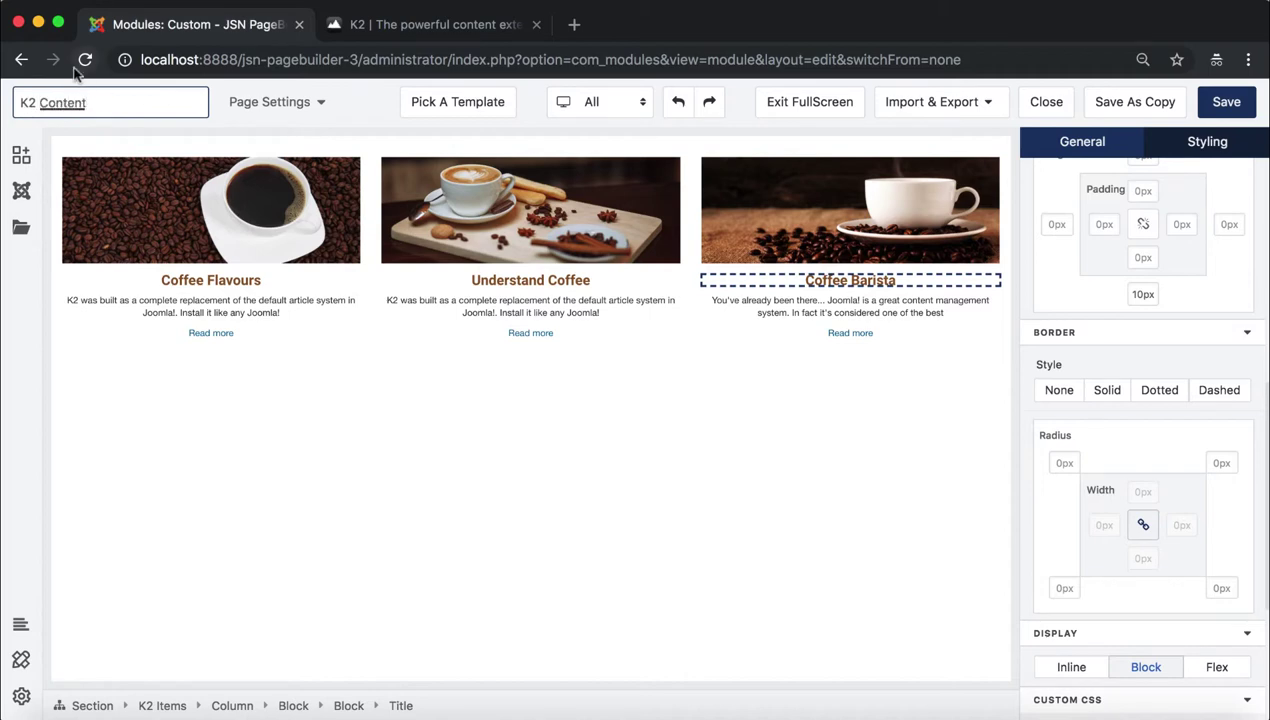
{"action": "left_click", "coordinate": [1228, 104]}
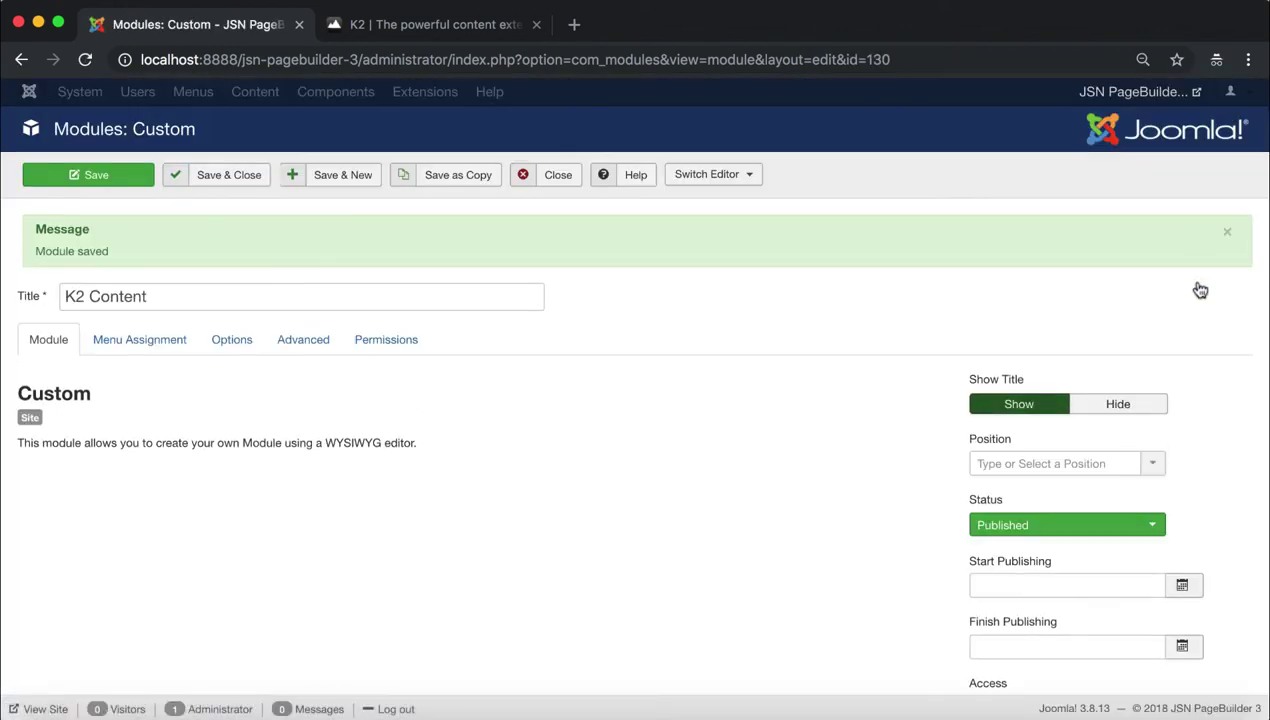
{"action": "left_click", "coordinate": [1228, 233]}
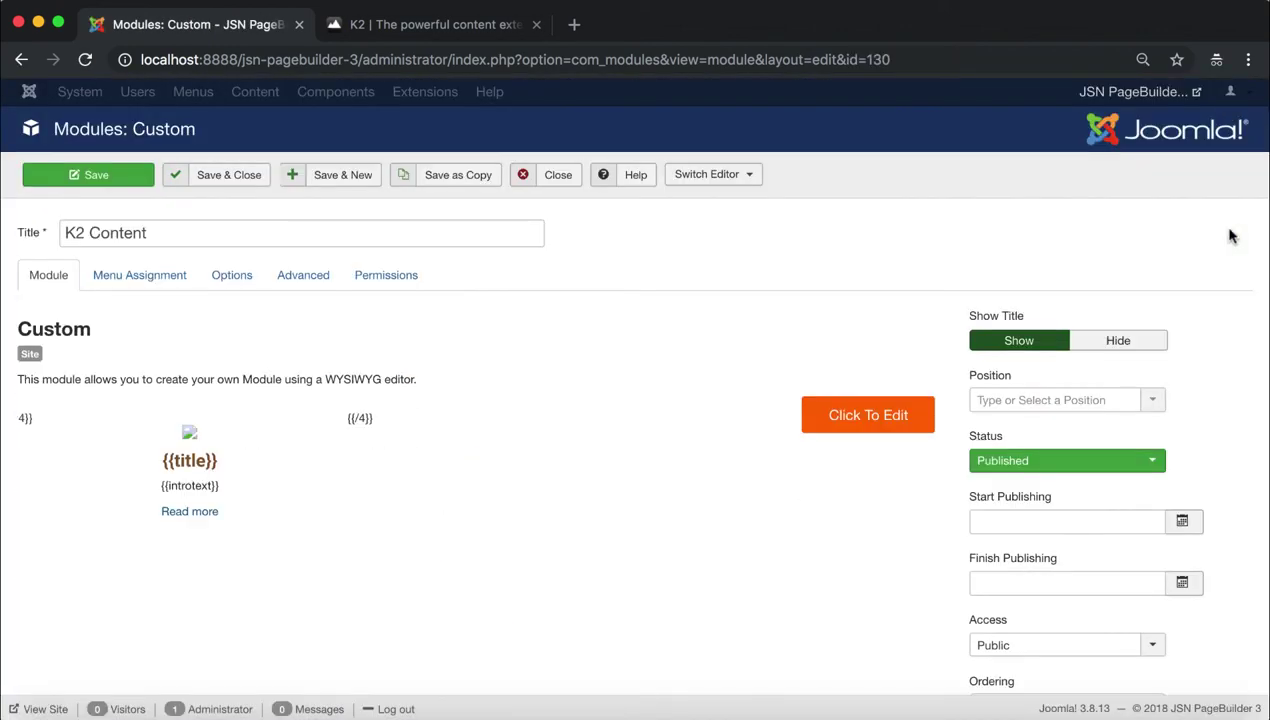
Assign the module to the Protostar template's Navigation [position-1] position and save it
{"action": "left_click", "coordinate": [1153, 405]}
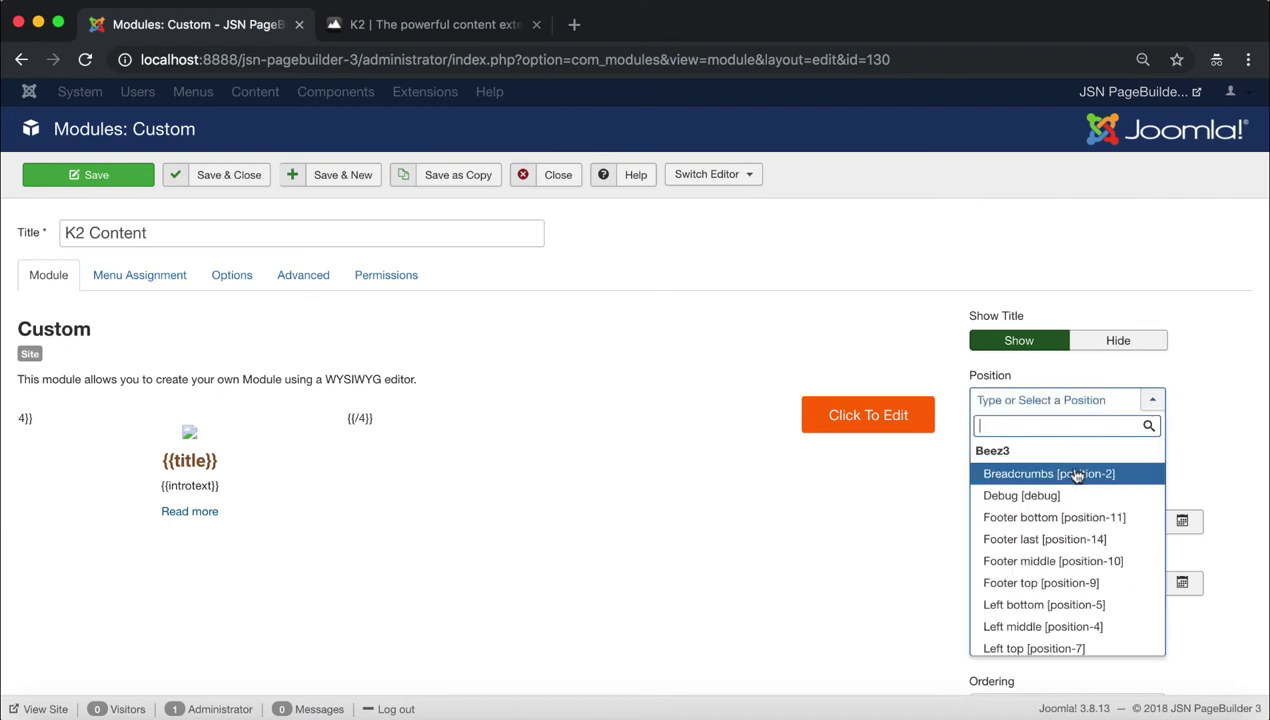
{"action": "scroll", "coordinate": [1077, 510], "scroll_direction": "down", "scroll_amount": 3}
{"action": "scroll", "coordinate": [1077, 510], "scroll_direction": "down", "scroll_amount": 3}
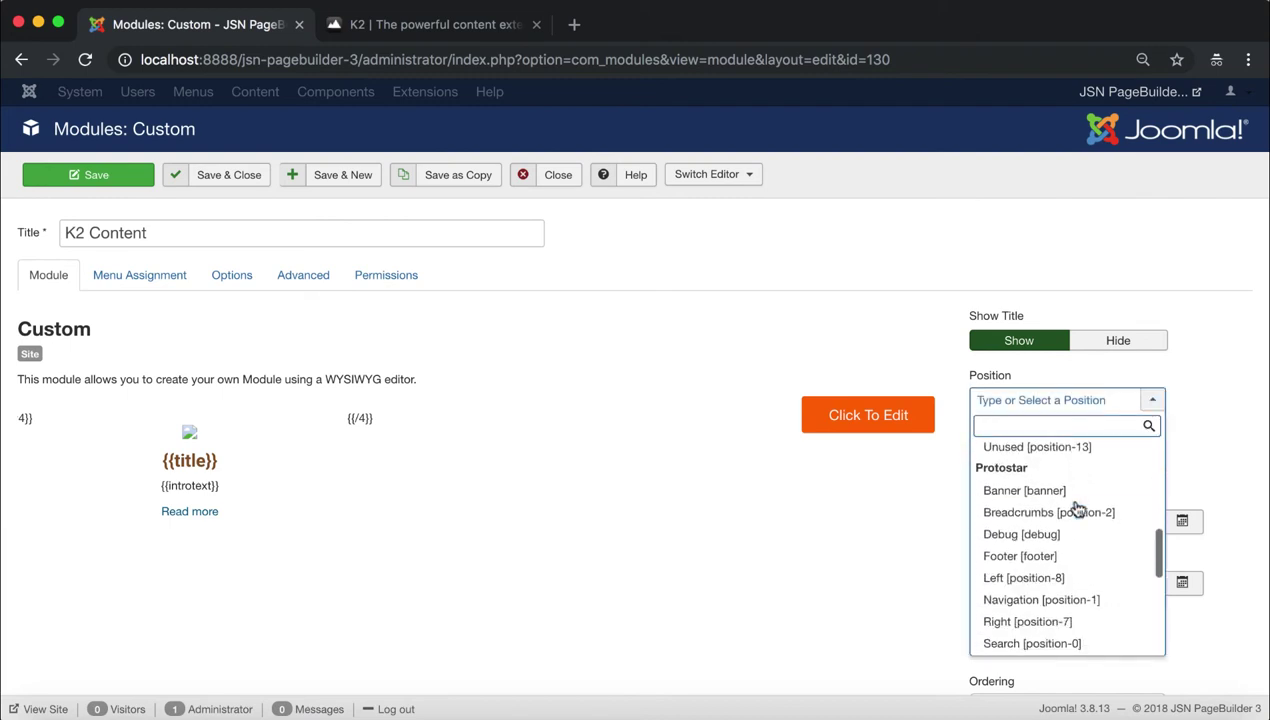
{"action": "left_click", "coordinate": [1110, 608]}
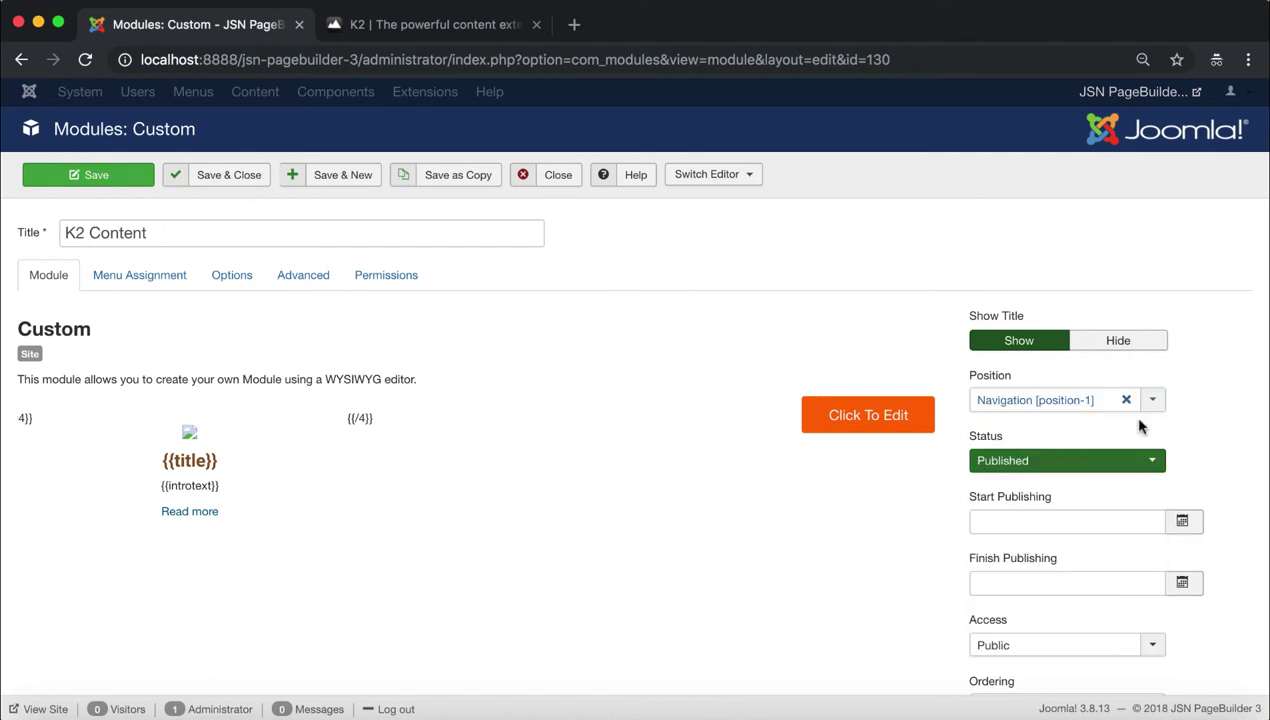
{"action": "left_click", "coordinate": [85, 180]}
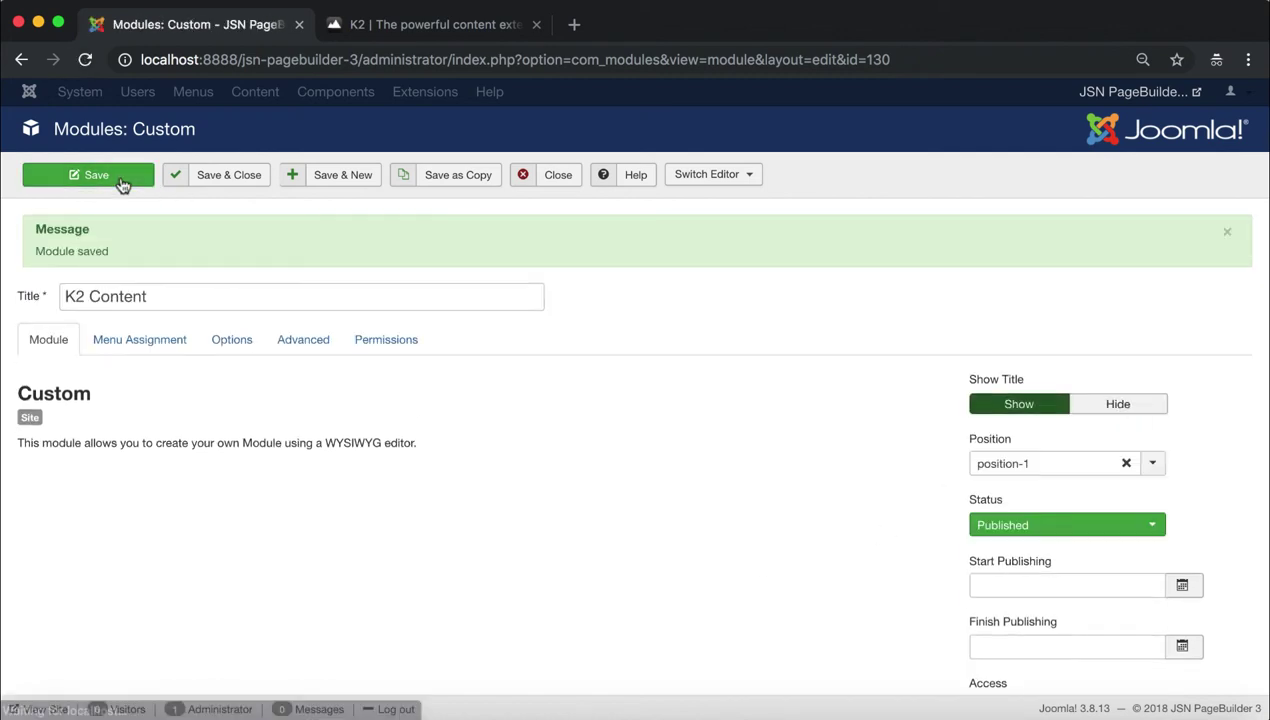
Open the site's front end to check the K2 items in the published module
{"action": "left_click", "coordinate": [46, 709]}
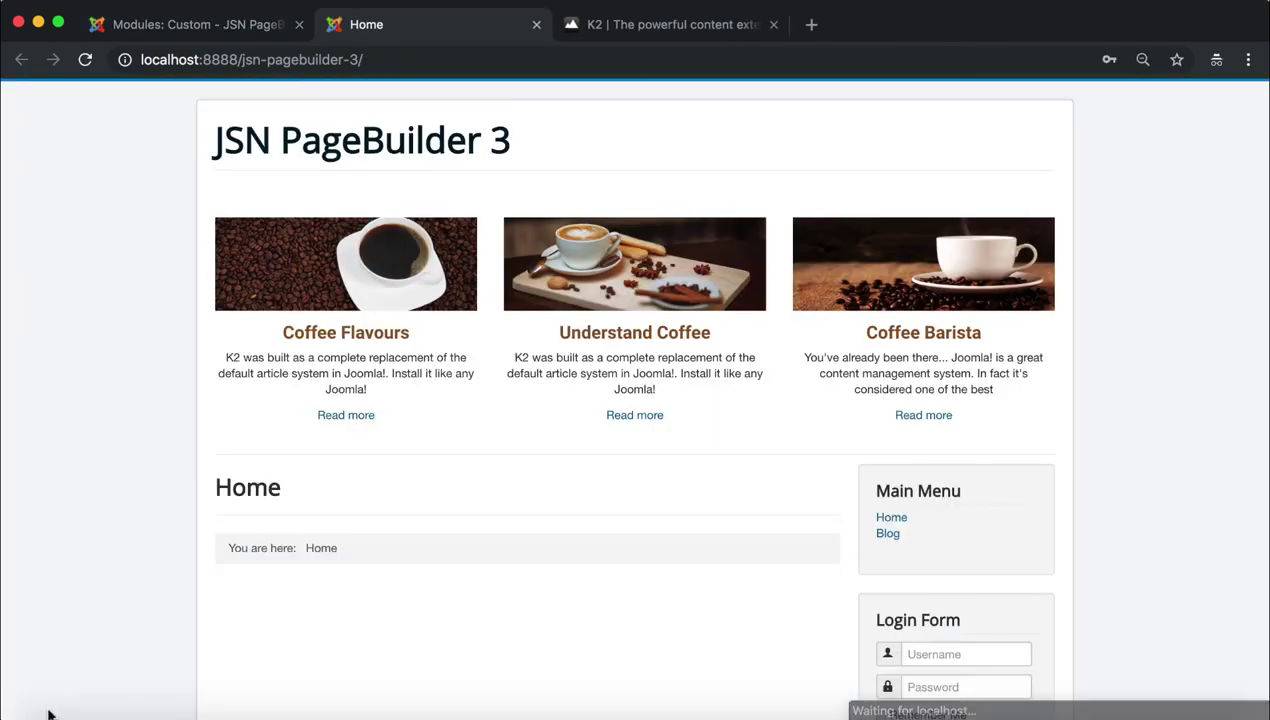